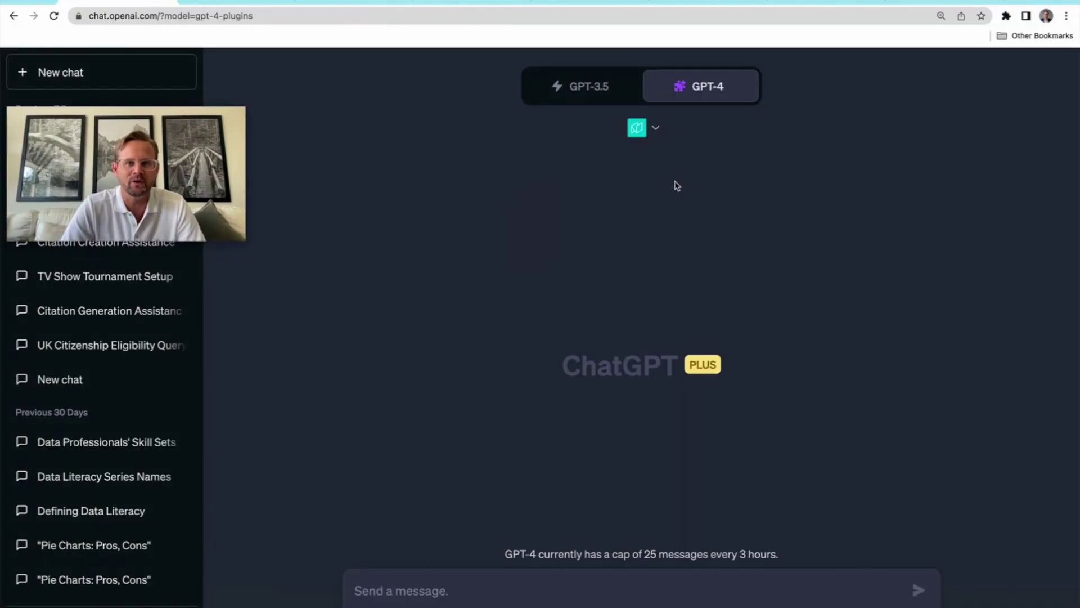
# Confirm GPT-4 is in Plugins mode with only Noteable enabled, then view the EV Population Data page
pyautogui.moveTo(614, 90)
pyautogui.moveTo(703, 88)
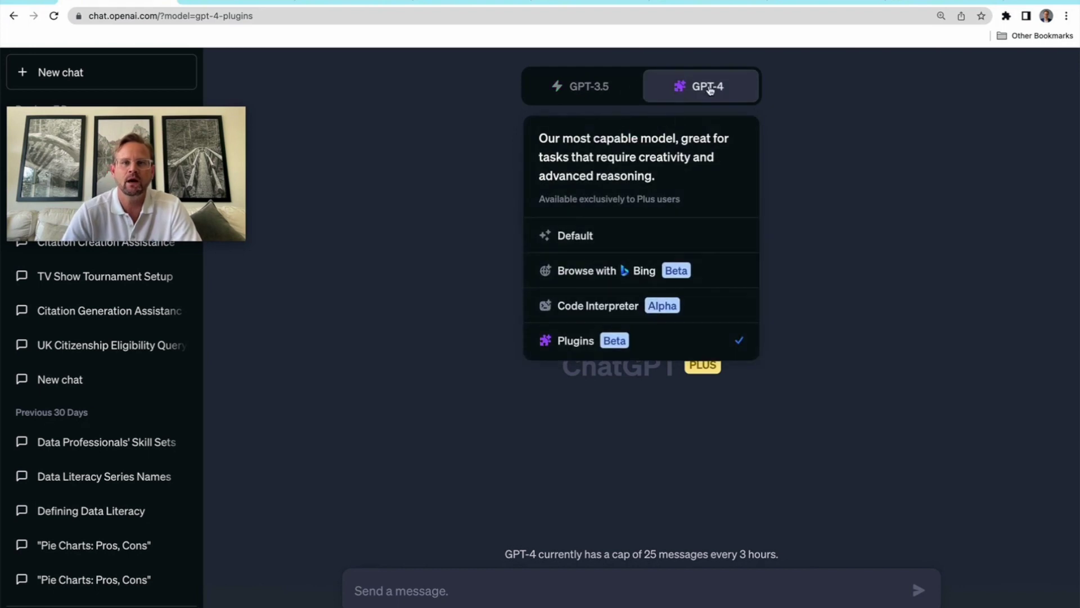
pyautogui.click(635, 342)
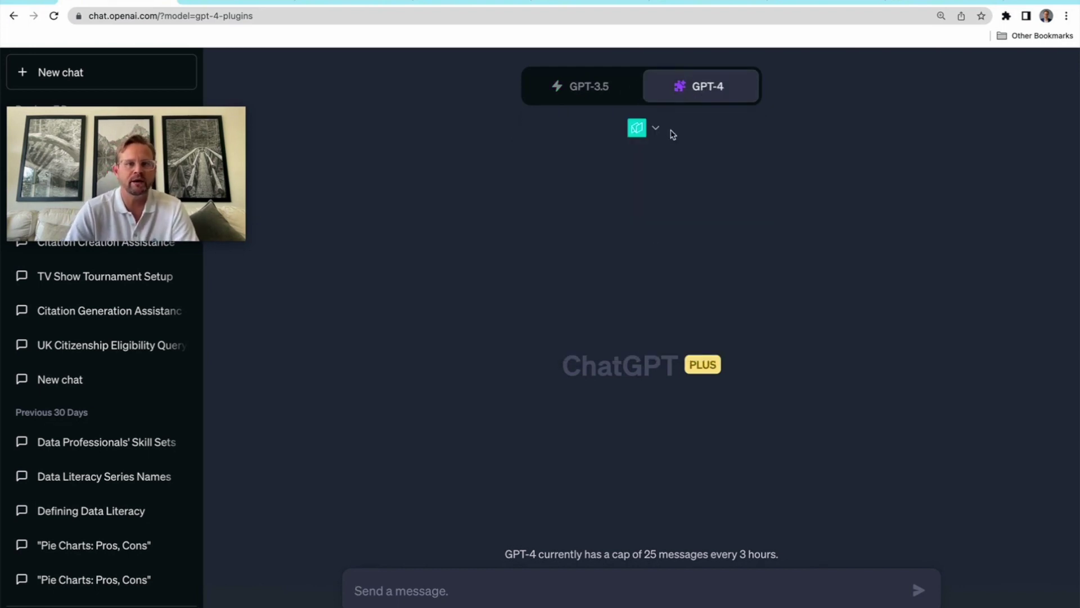
pyautogui.click(646, 128)
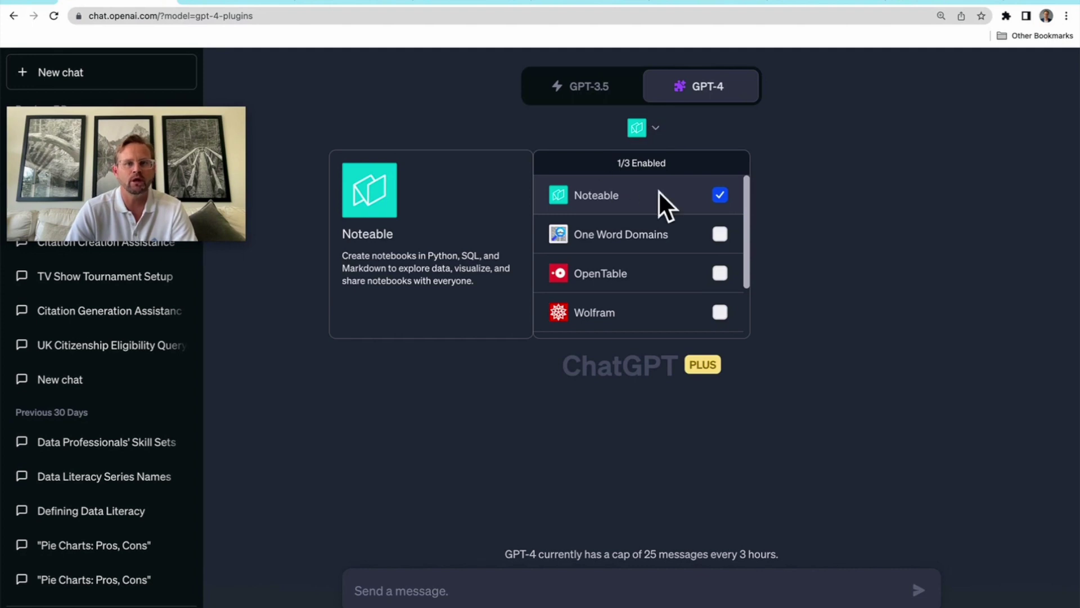
pyautogui.click(793, 202)
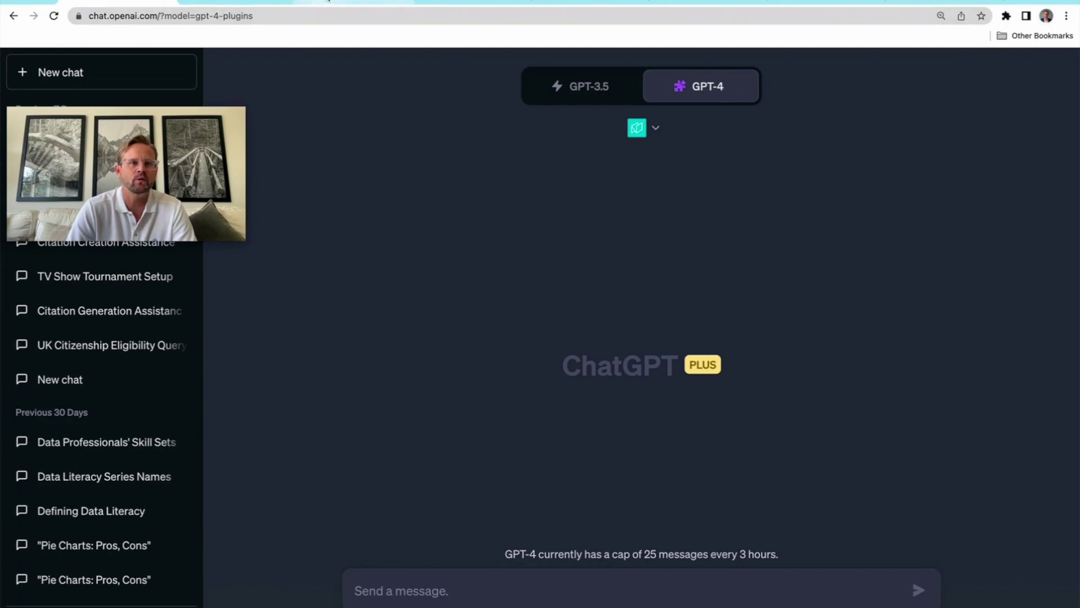
pyautogui.click(334, 2)
# Review the dataset's title and Downloads & Resources section, then move to Noteable's EV Study project
pyautogui.scroll(3, 103, 86)
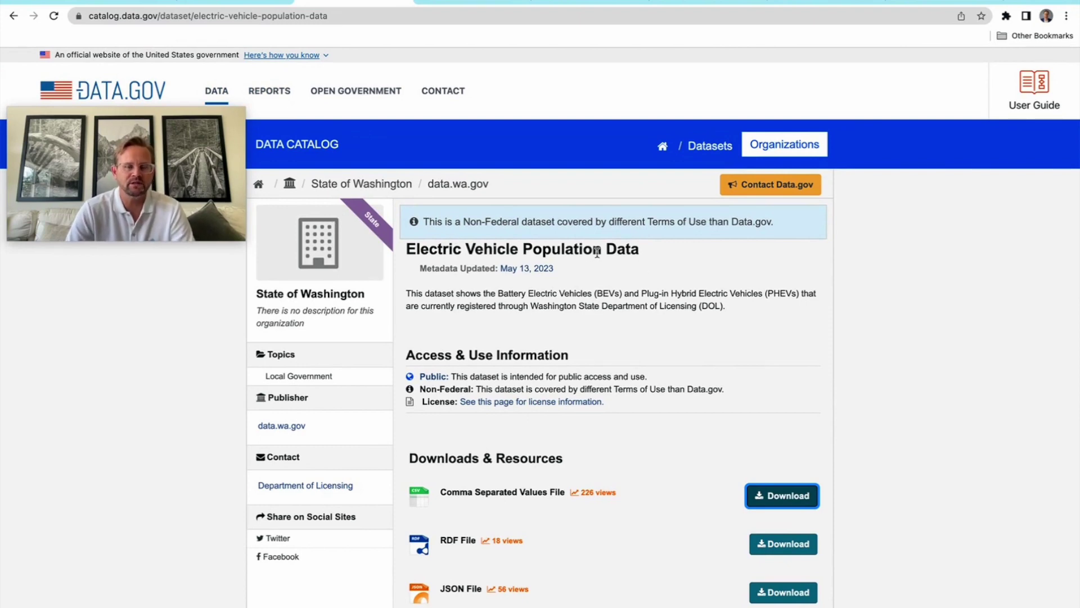
pyautogui.moveTo(634, 248); pyautogui.dragTo(463, 248)
pyautogui.click(489, 248)
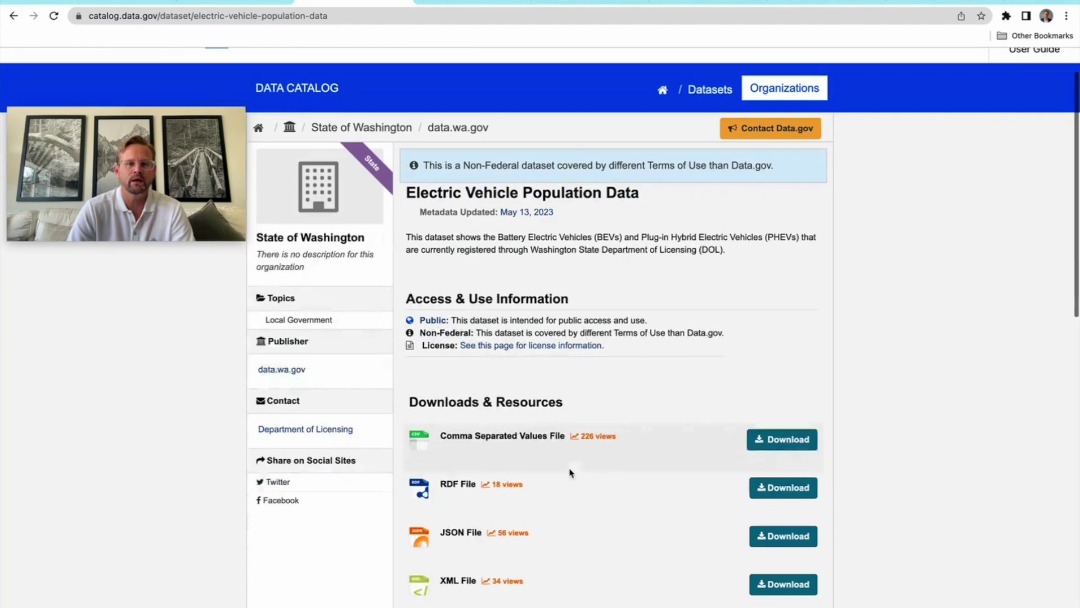
pyautogui.scroll(-2, 571, 472)
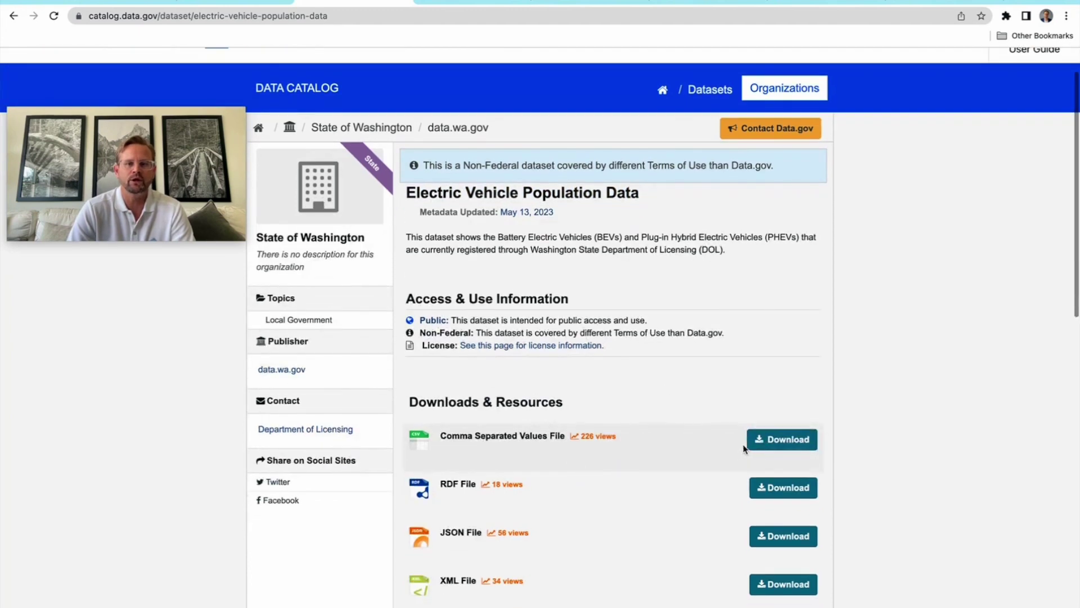
pyautogui.click(250, 1)
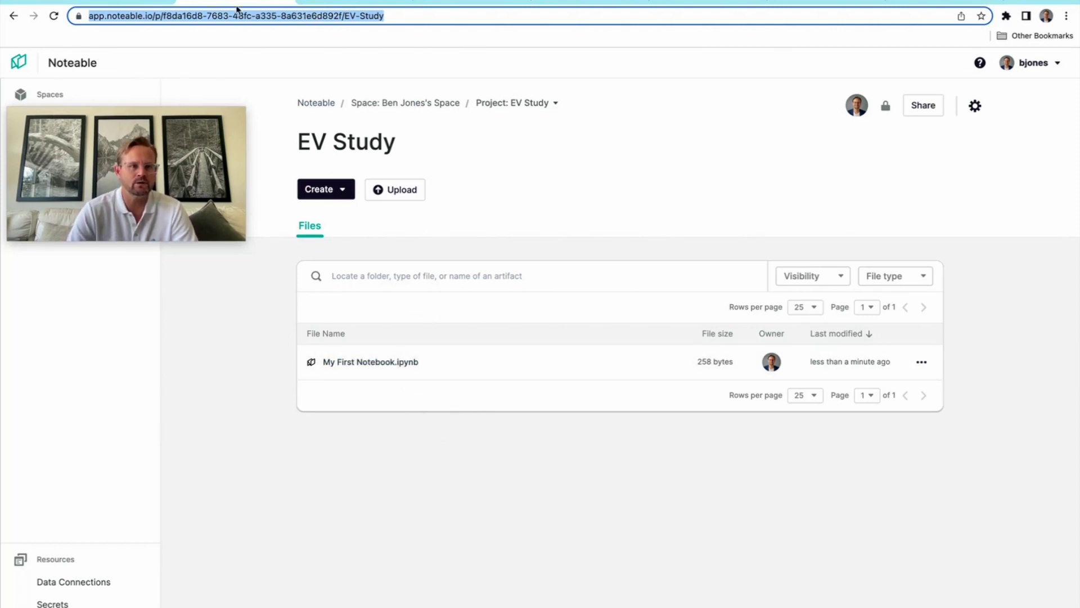
# Look over the EV Study project files and the dataset page, then return to the GPT-4 chat
pyautogui.click(354, 2)
pyautogui.click(223, 1)
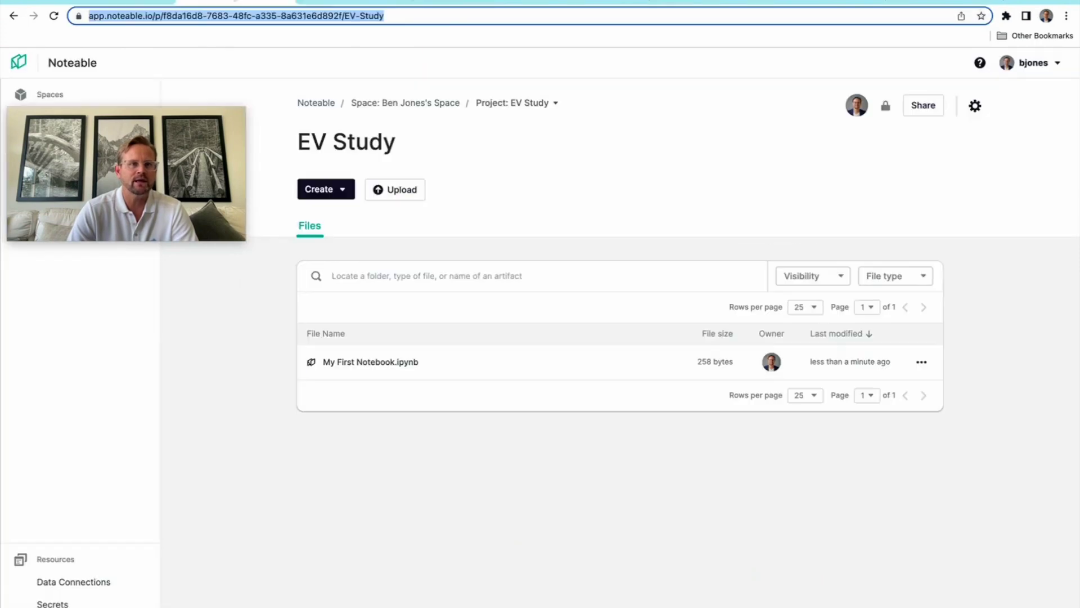
pyautogui.hotkey('ctrl', 'Tab')
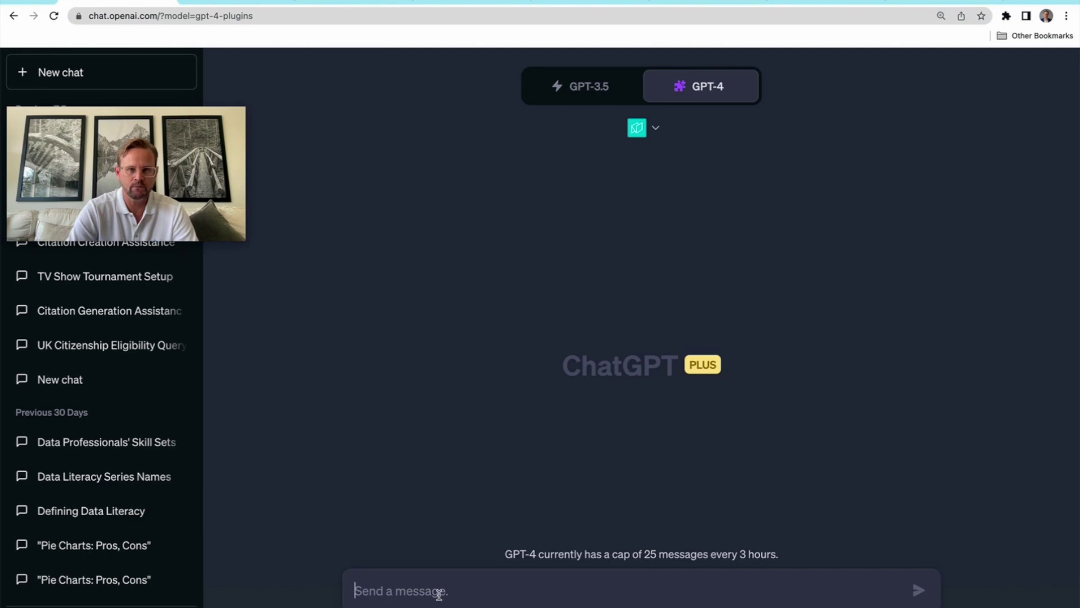
# Start the message with 'Use this data:' followed by the dataset's CSV download link
pyautogui.write('U')
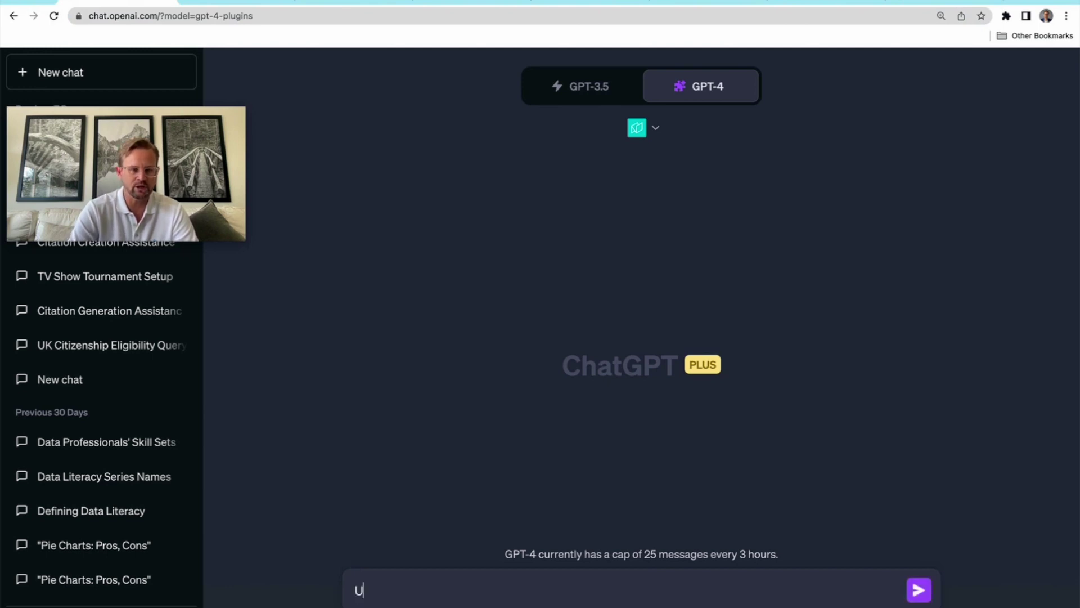
pyautogui.write('se this data:')
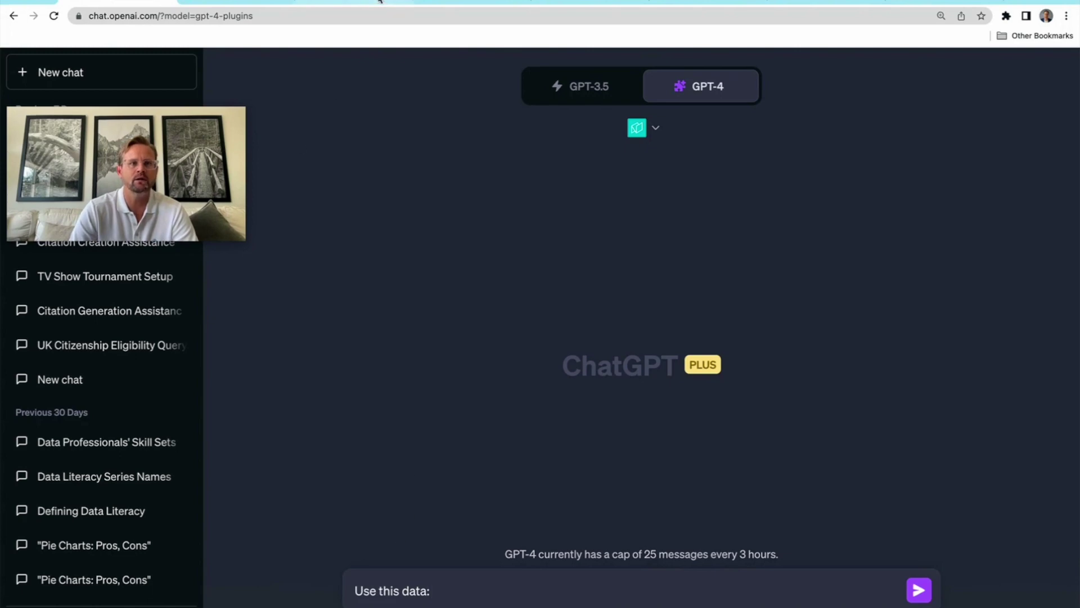
pyautogui.hotkey('ctrl', 'Tab')
pyautogui.rightClick(783, 441)
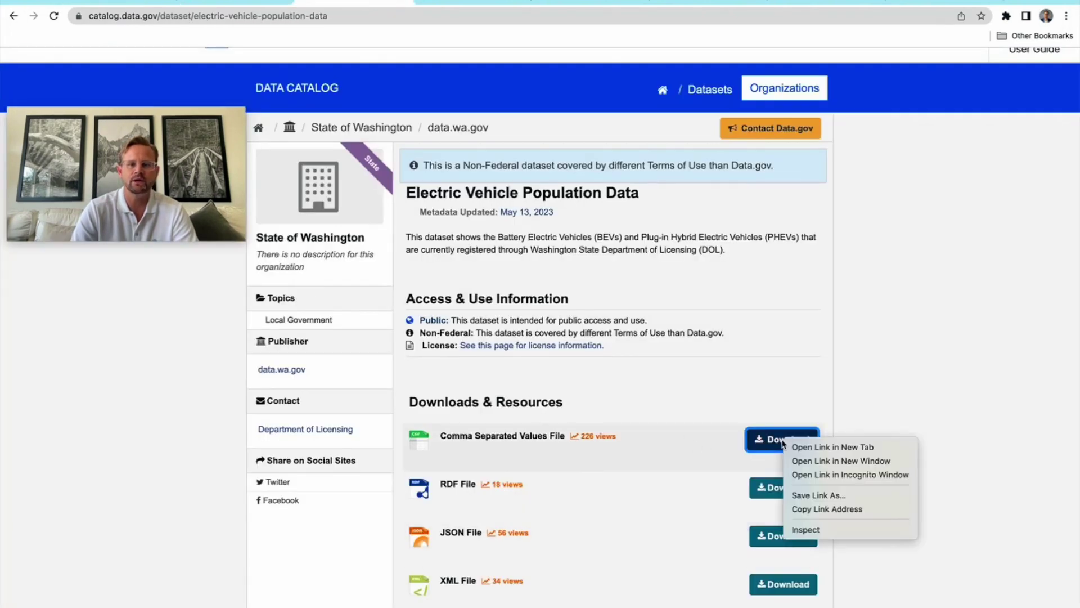
pyautogui.click(850, 509)
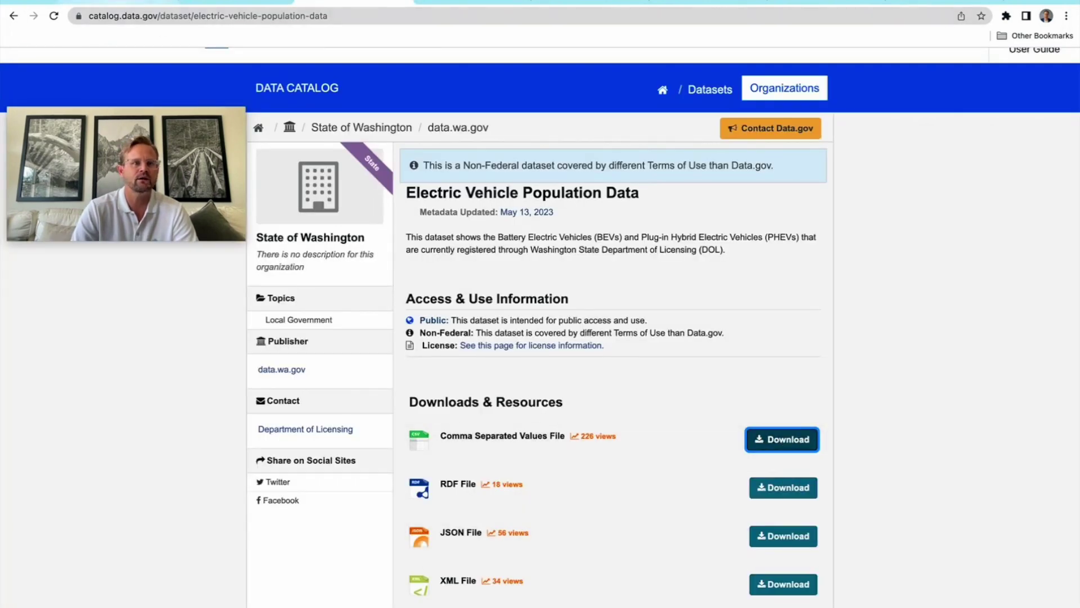
pyautogui.hotkey('ctrl', 'shift', 'Tab')
pyautogui.press('super+v')
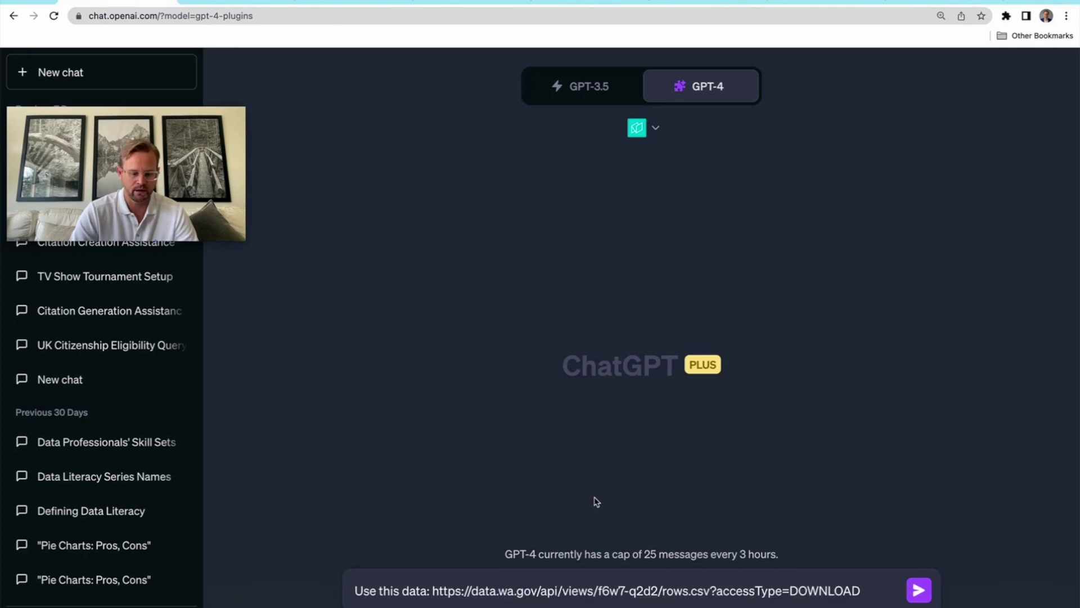
pyautogui.hotkey('shift', 'Return')
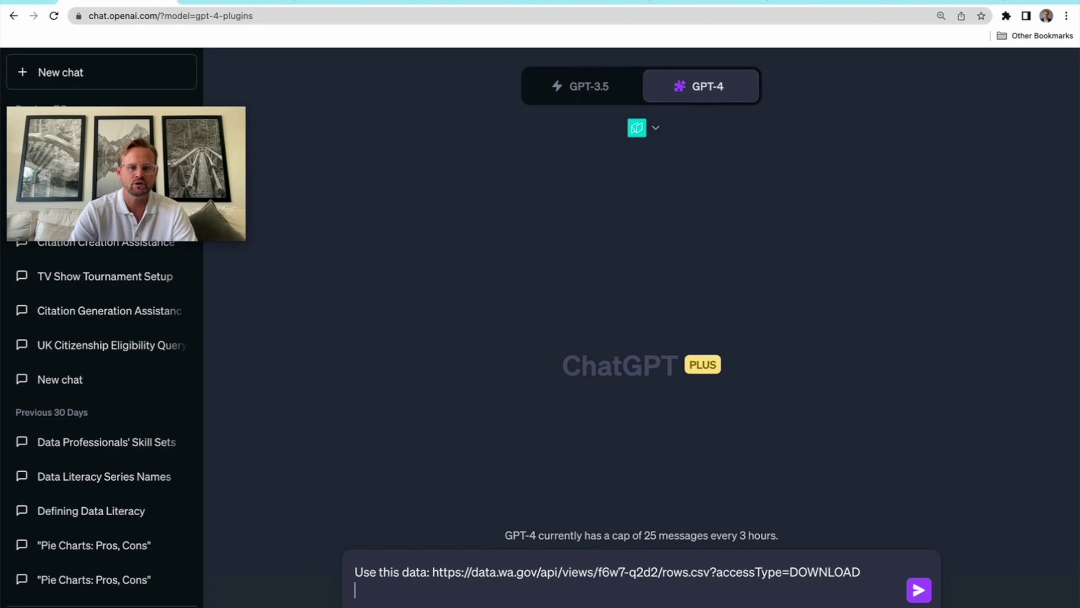
# Add a second line 'Use this project:' with the Noteable EV Study project URL
pyautogui.write('Use')
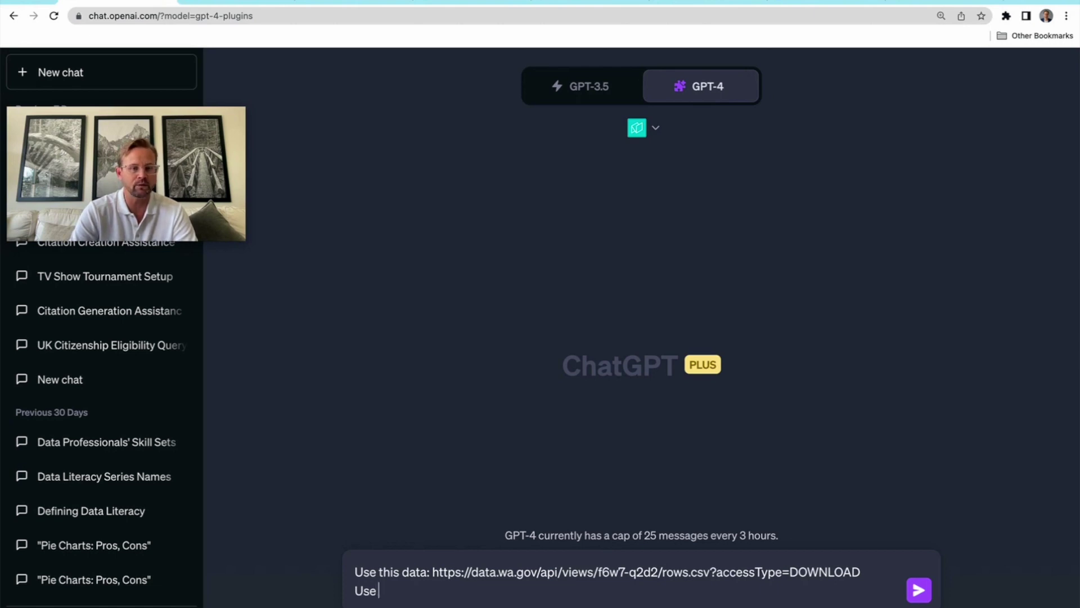
pyautogui.write(' this pro')
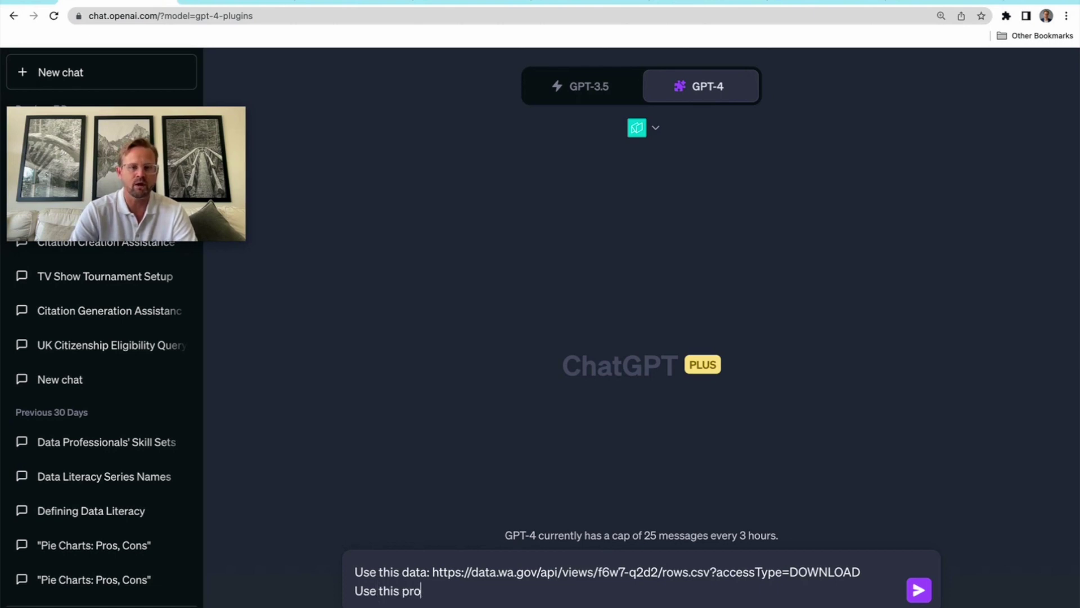
pyautogui.write('ject:')
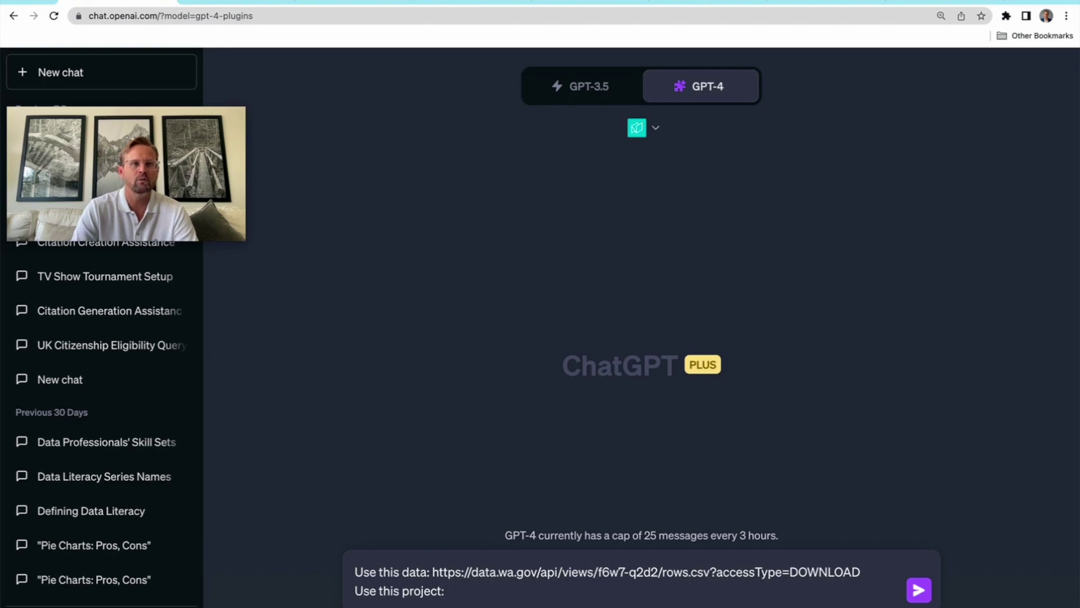
pyautogui.click(236, 2)
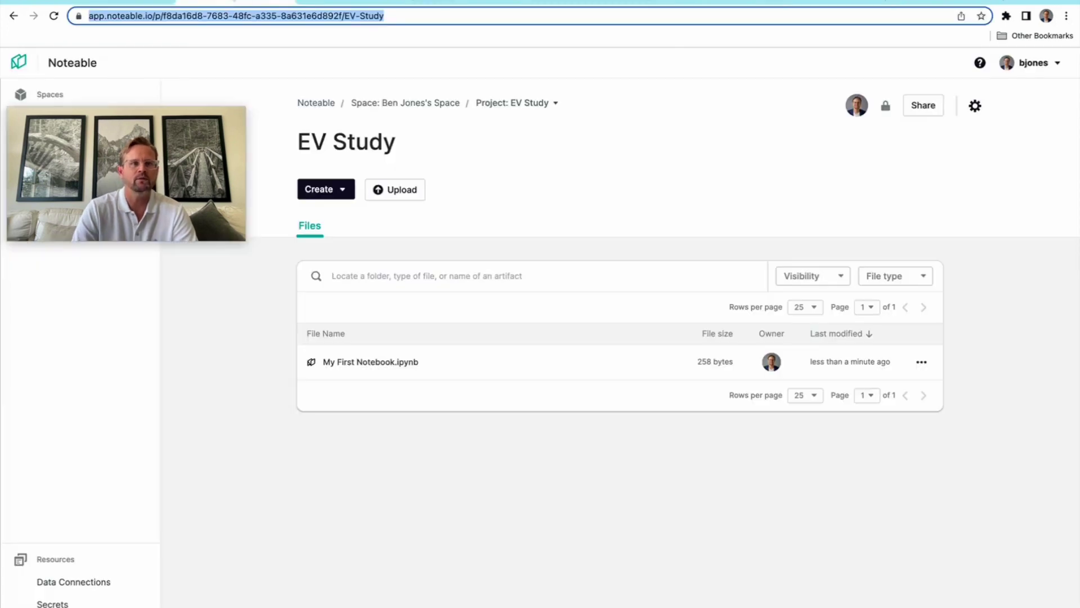
pyautogui.doubleClick(139, 15)
pyautogui.moveTo(441, 15); pyautogui.dragTo(22, 7)
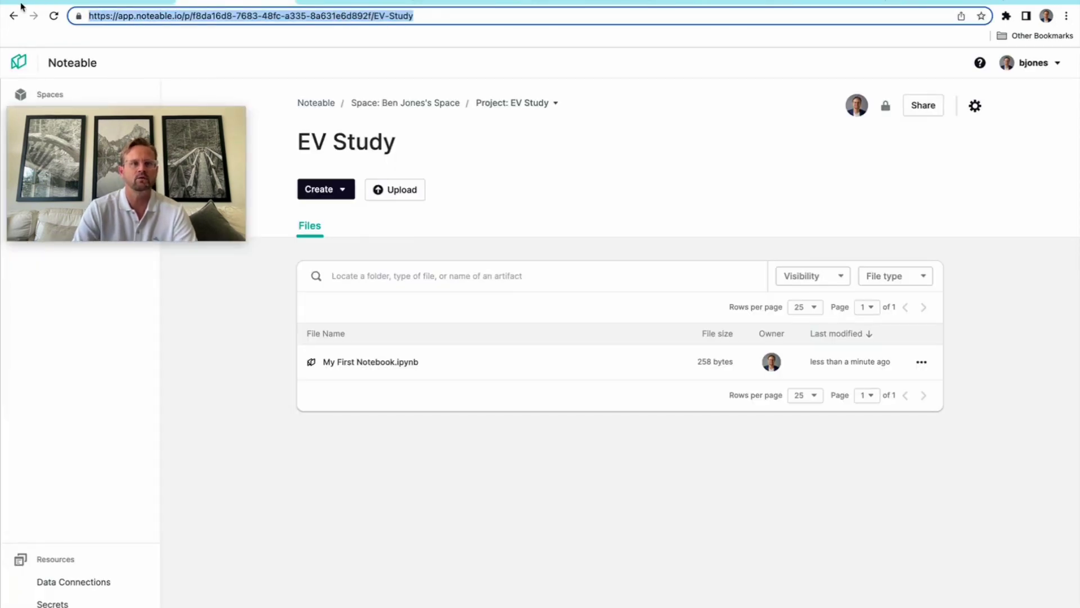
pyautogui.hotkey('ctrl', 'c')
pyautogui.click(107, 5)
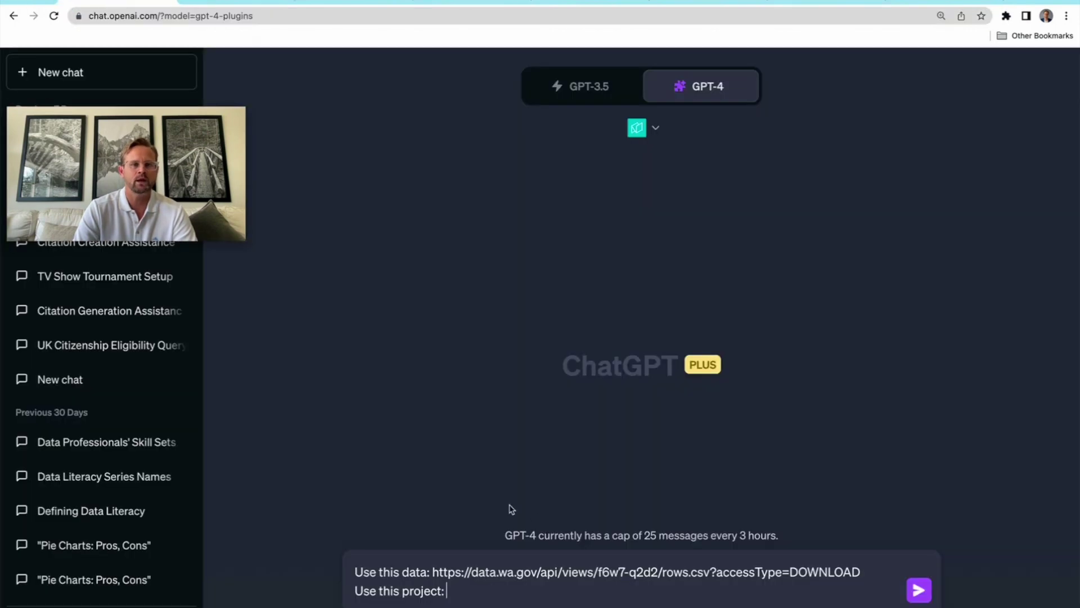
pyautogui.hotkey('ctrl', 'v')
pyautogui.hotkey('shift', 'Return')
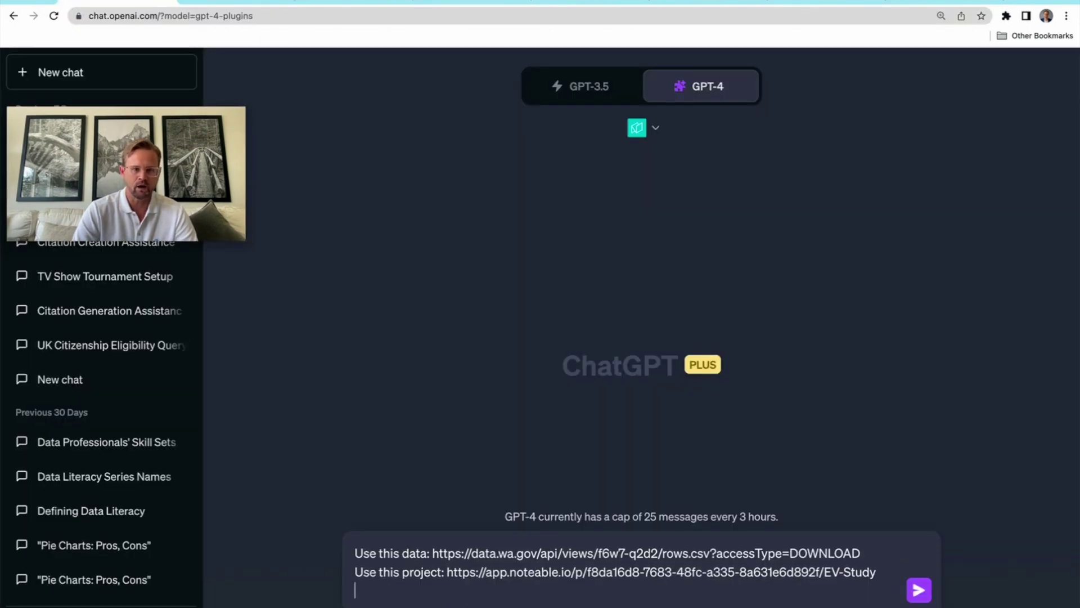
pyautogui.hotkey('shift', 'Return')
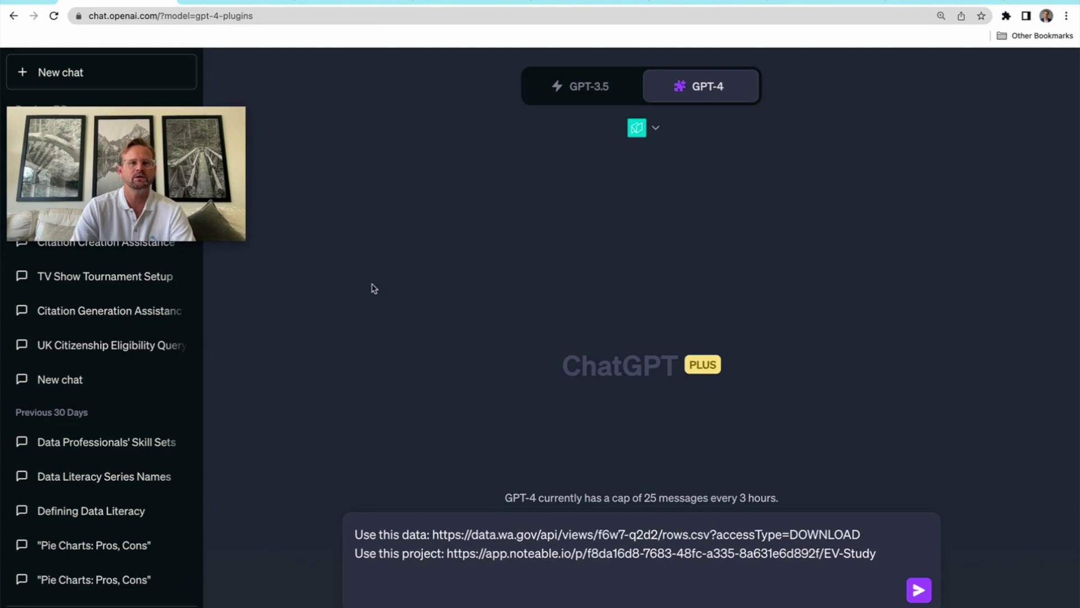
# Copy the two-paragraph Tesla sales rep EV analysis request from Google Docs, then return to ChatGPT
pyautogui.click(841, 4)
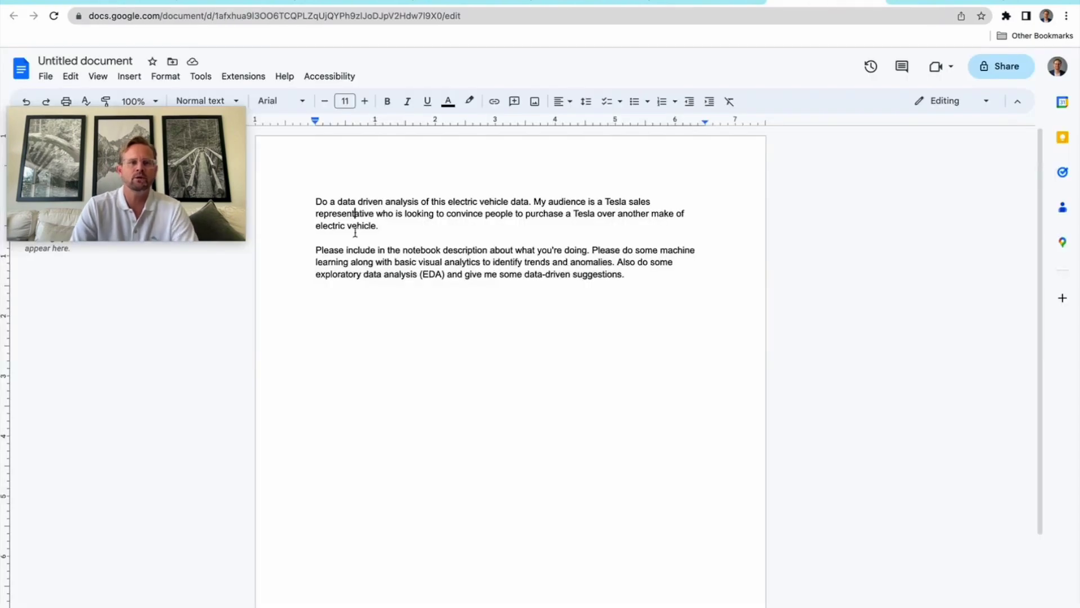
pyautogui.moveTo(311, 198); pyautogui.dragTo(628, 276)
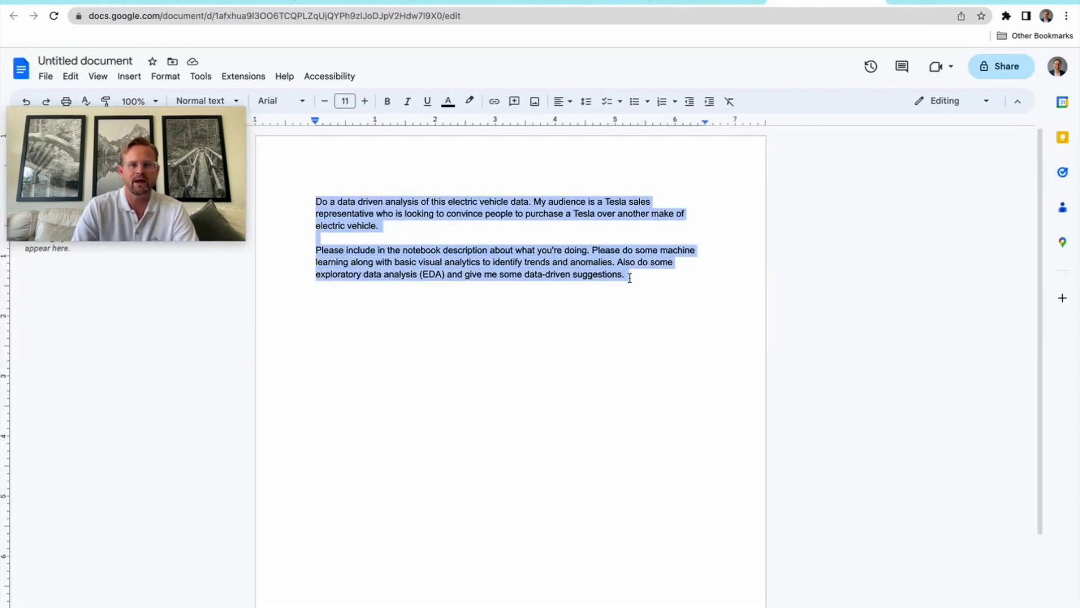
pyautogui.click(629, 277)
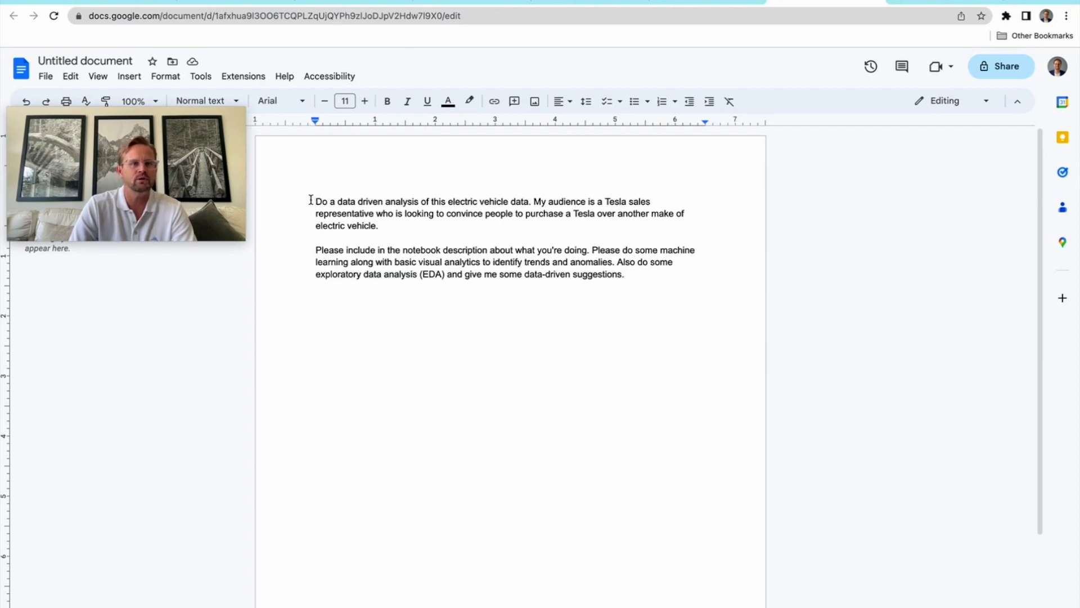
pyautogui.moveTo(449, 203); pyautogui.dragTo(400, 224)
pyautogui.click(399, 224)
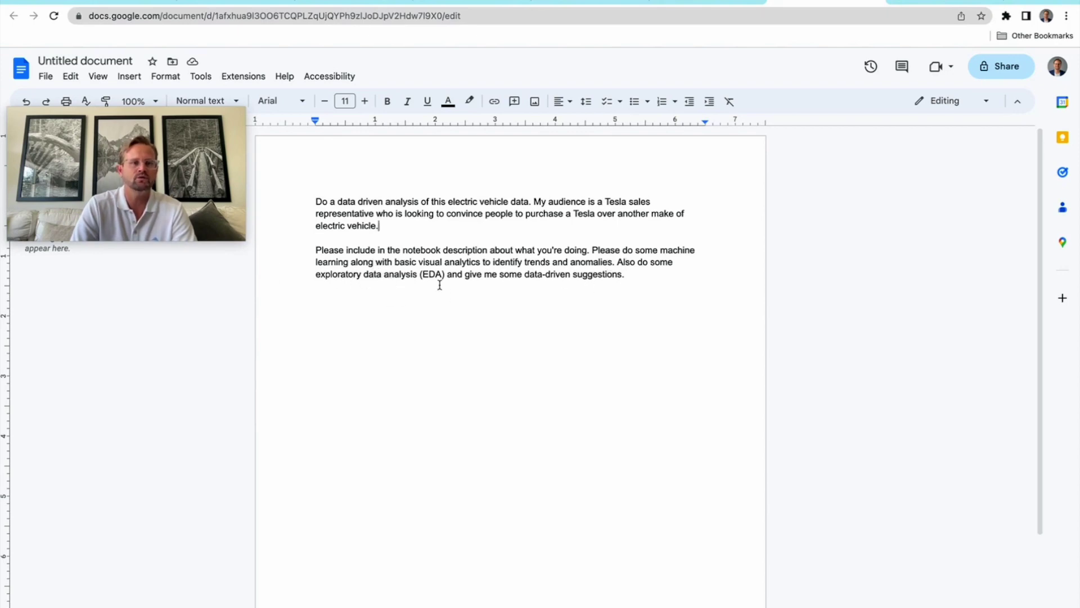
pyautogui.moveTo(665, 277); pyautogui.dragTo(309, 191)
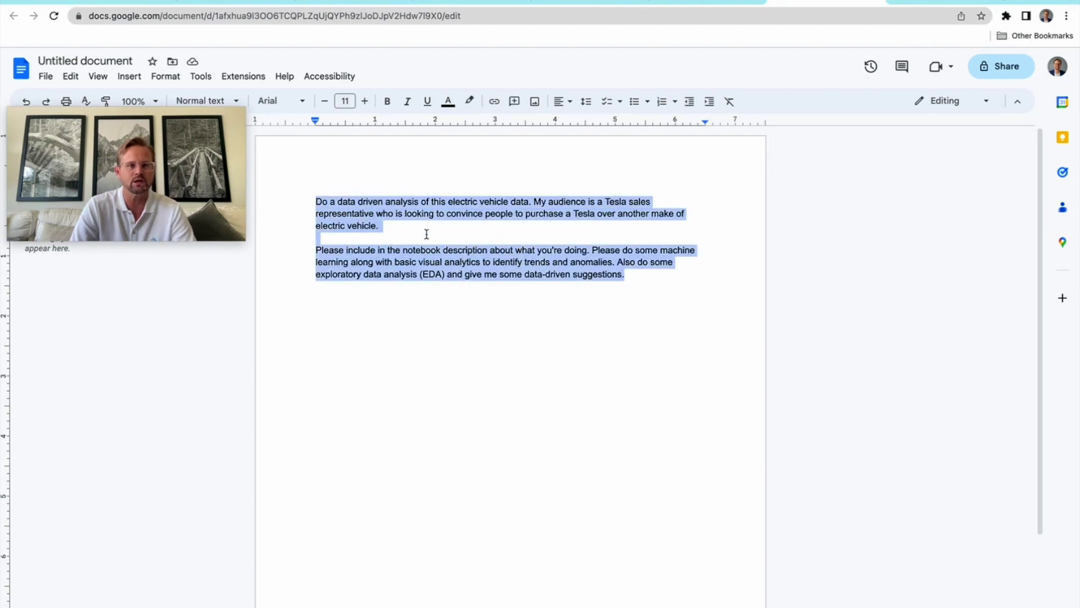
pyautogui.click(132, 2)
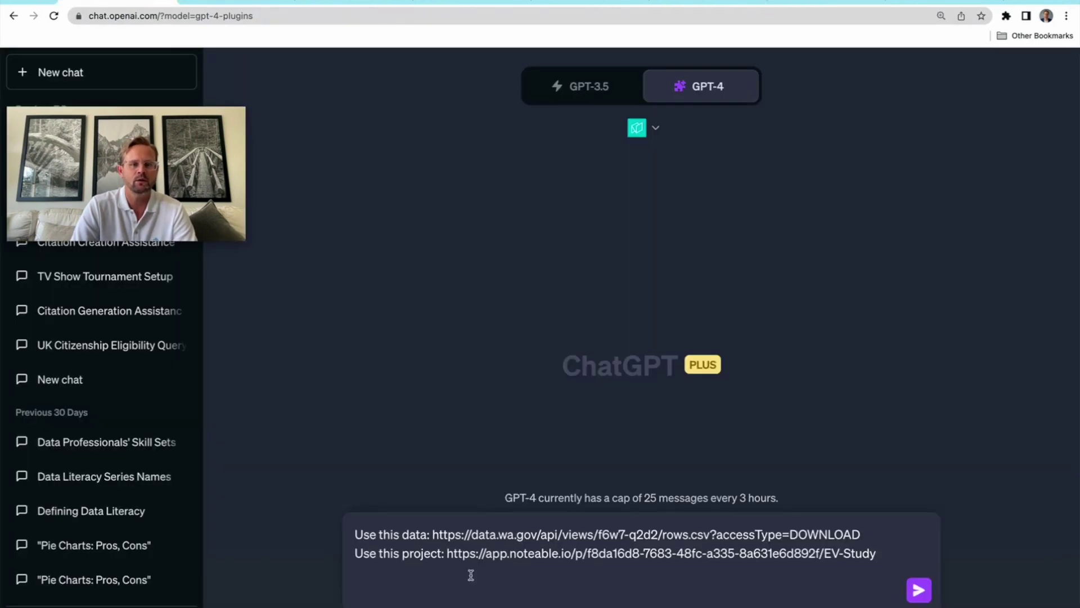
# Paste the two request paragraphs below the links and send the full message
pyautogui.click(398, 588)
pyautogui.press('super+v')
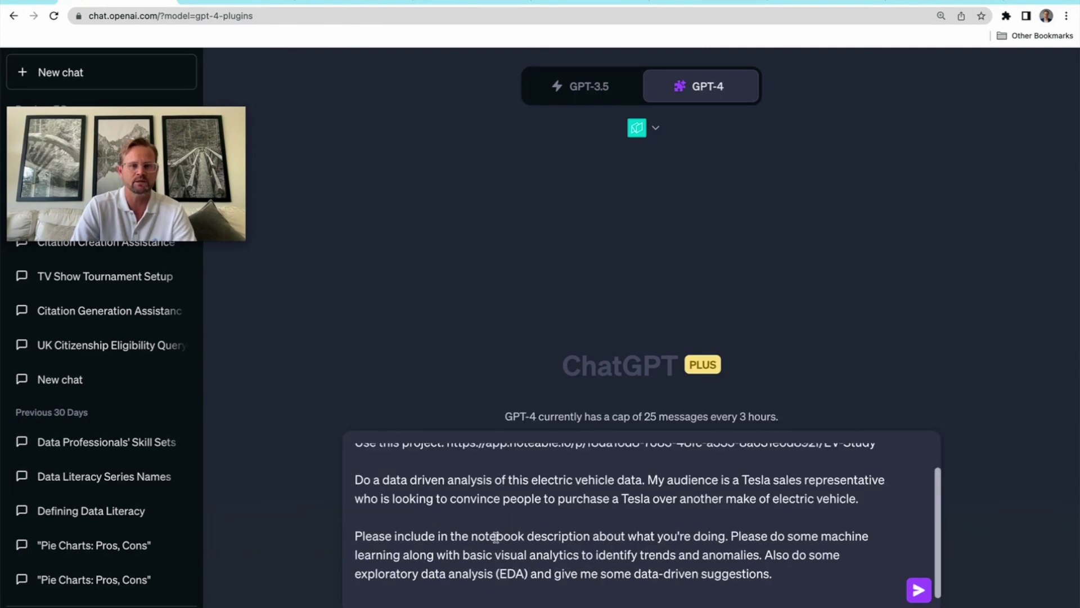
pyautogui.click(925, 592)
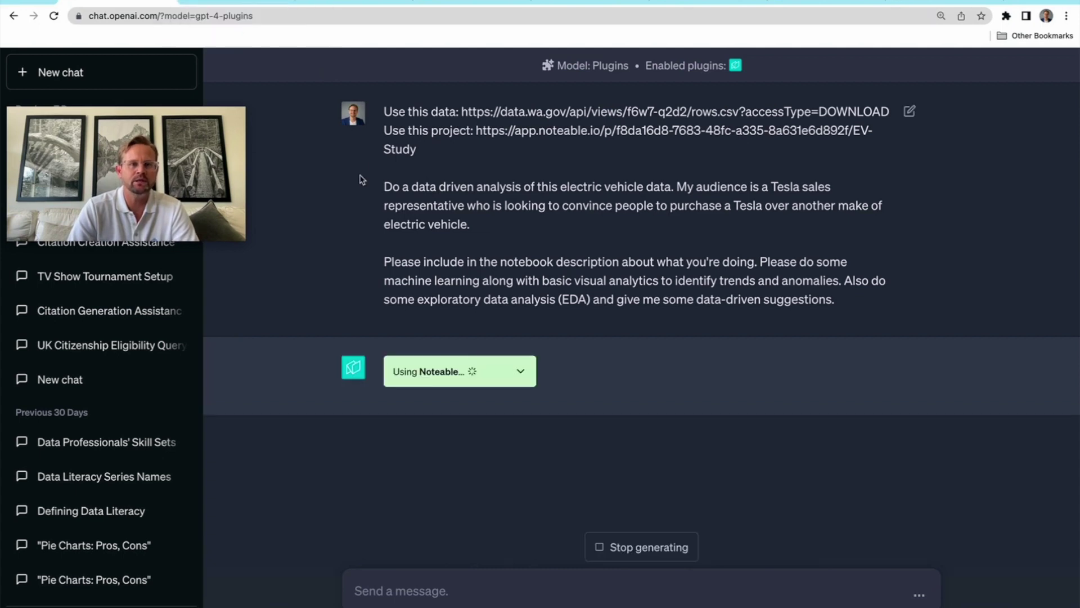
# Inspect the plugin's project request details, then check the EV Study project files
pyautogui.click(519, 369)
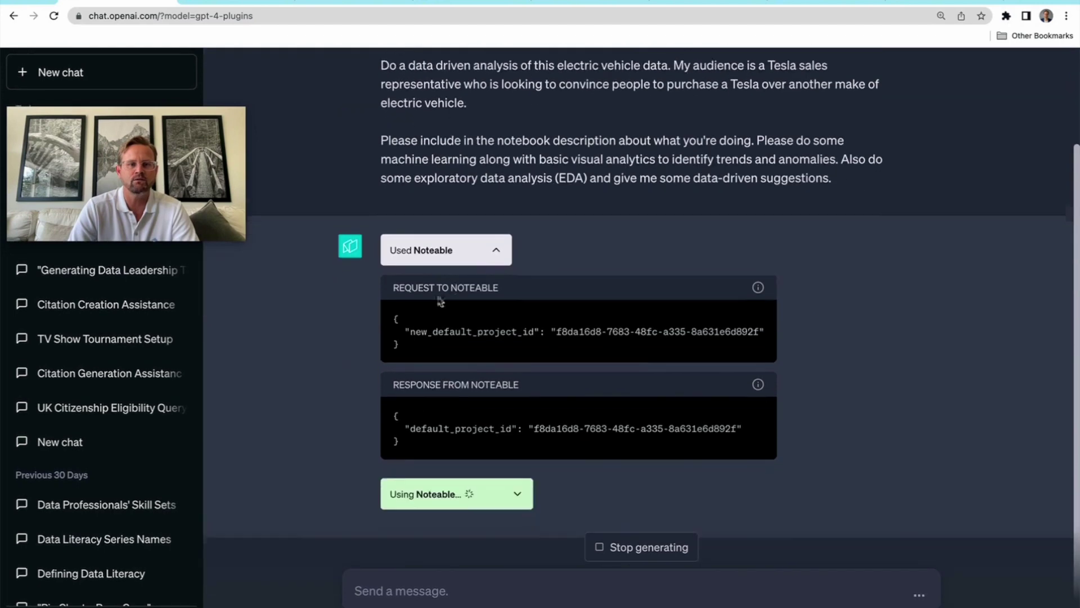
pyautogui.click(495, 221)
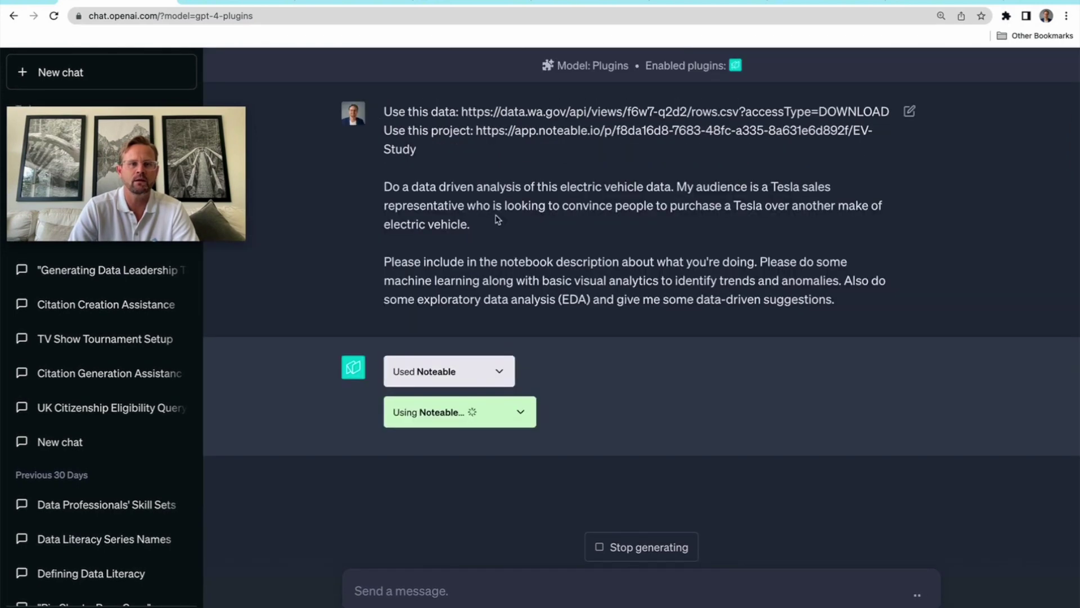
pyautogui.click(247, 5)
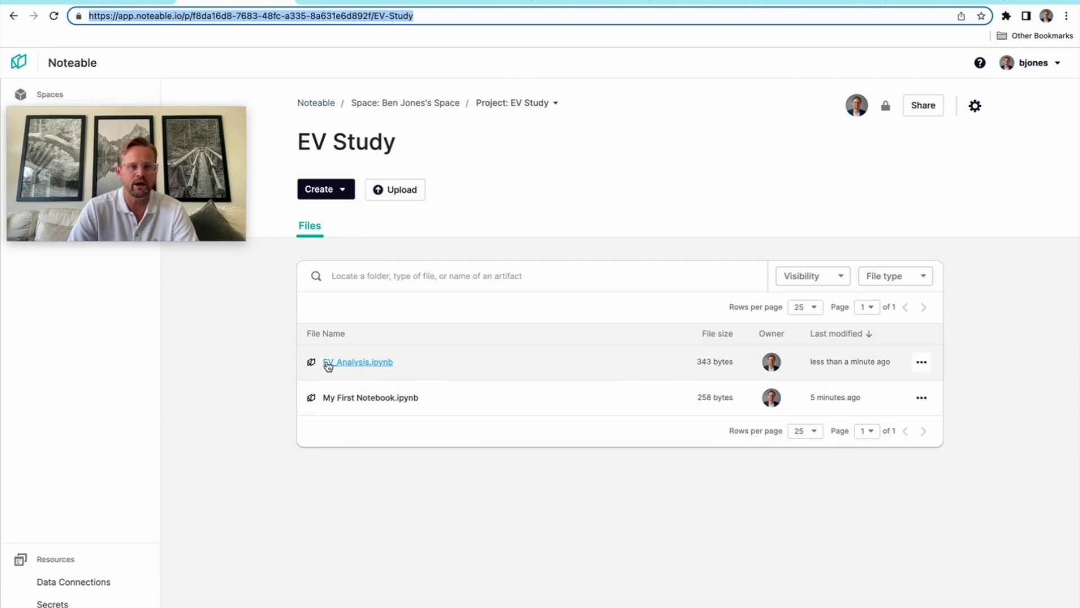
# Open EV_Analysis.ipynb to view its overview and pandas data-loading cell, then return to ChatGPT
pyautogui.click(365, 364)
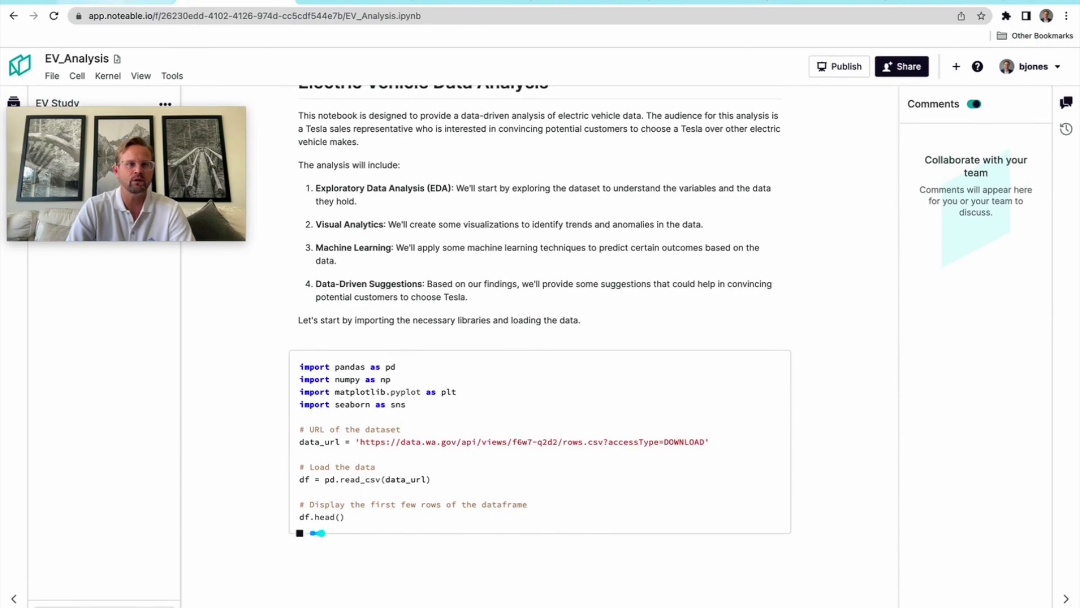
pyautogui.click(116, 3)
# Inspect the third and fourth Noteable calls for the markdown and data-loading cells, then return to the notebook
pyautogui.click(505, 426)
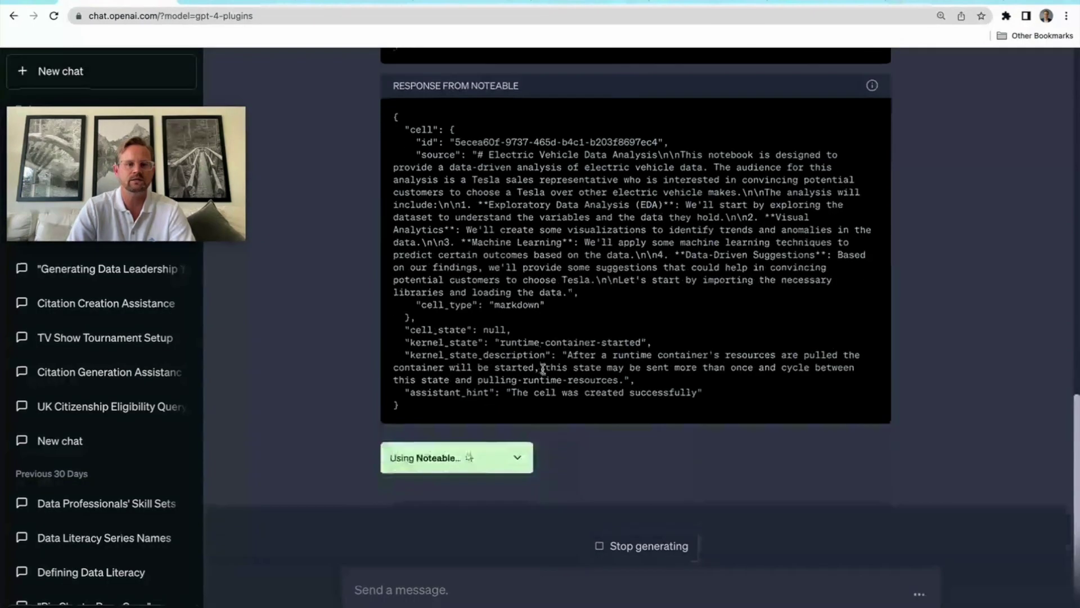
pyautogui.scroll(3, 545, 374)
pyautogui.scroll(5, 545, 373)
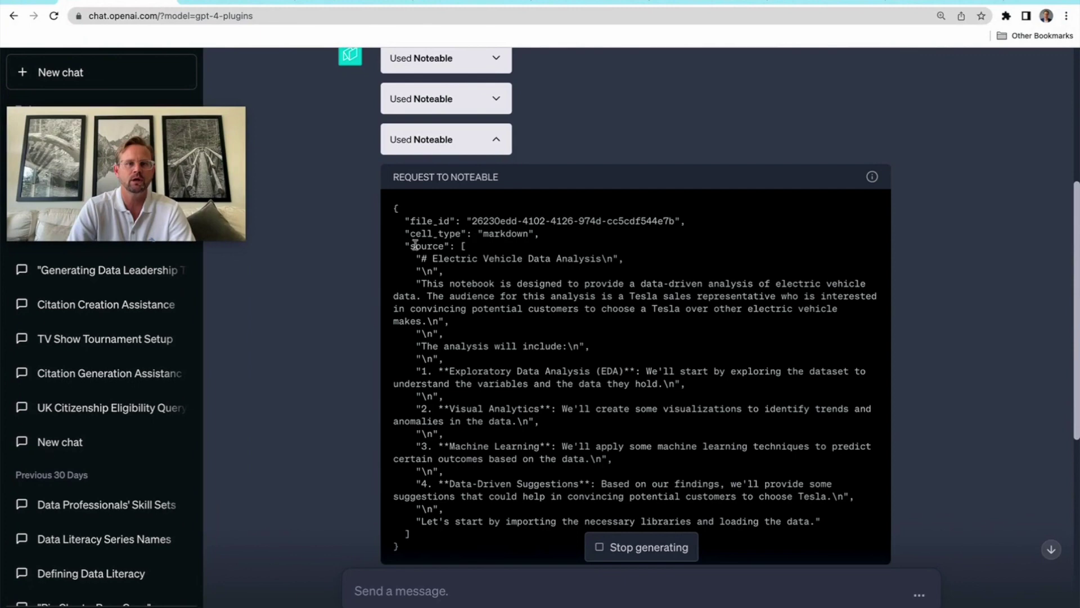
pyautogui.click(496, 139)
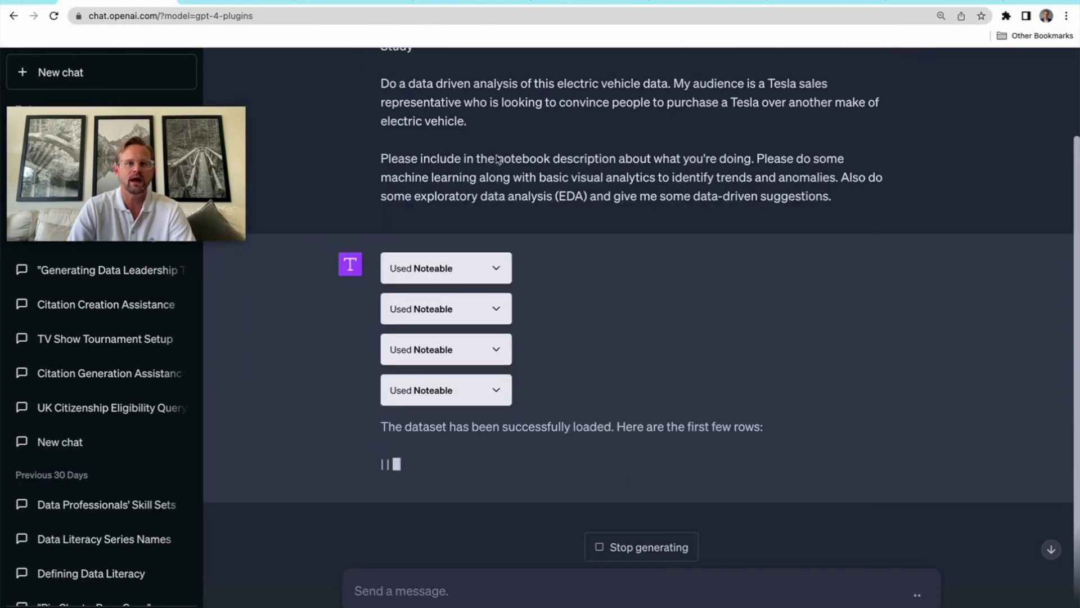
pyautogui.click(496, 394)
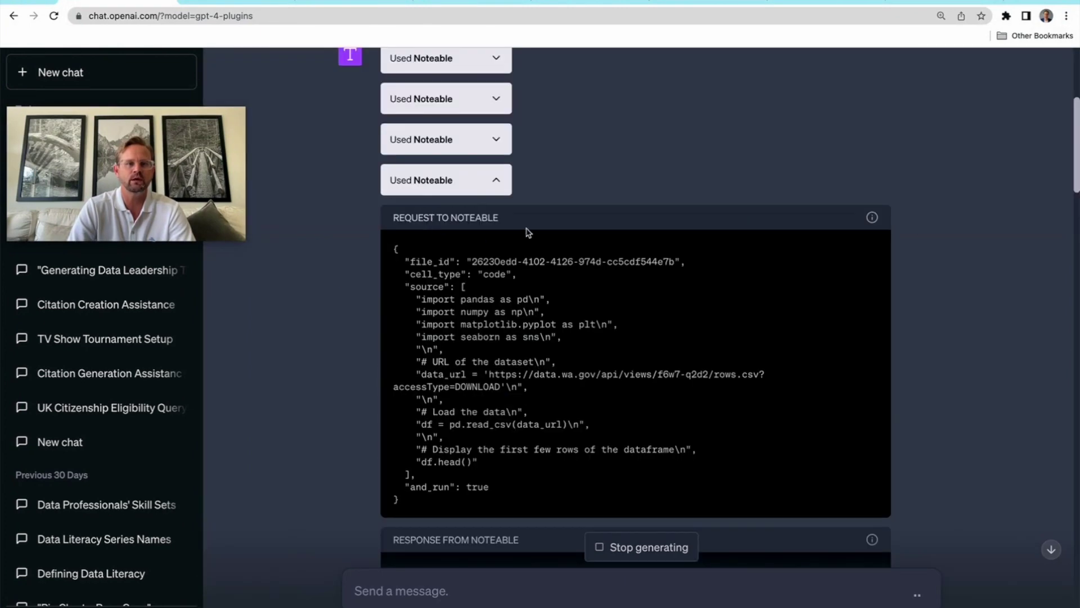
pyautogui.click(494, 181)
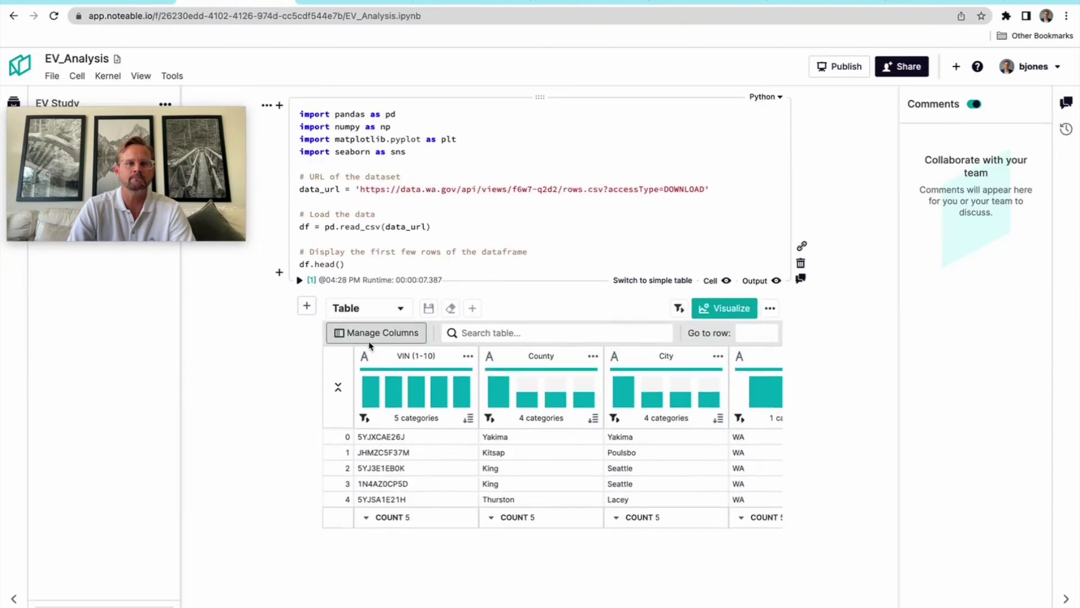
# Scroll across every column of the df.head() five-row preview, then go back to ChatGPT
pyautogui.scroll(-1, 370, 345)
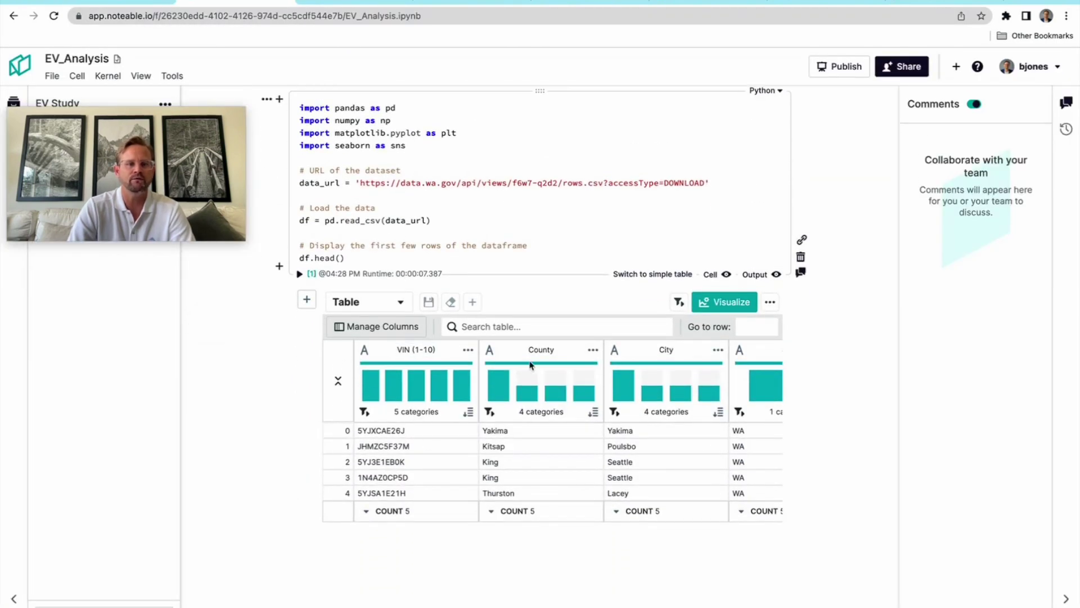
pyautogui.hscroll(15, 565, 420)
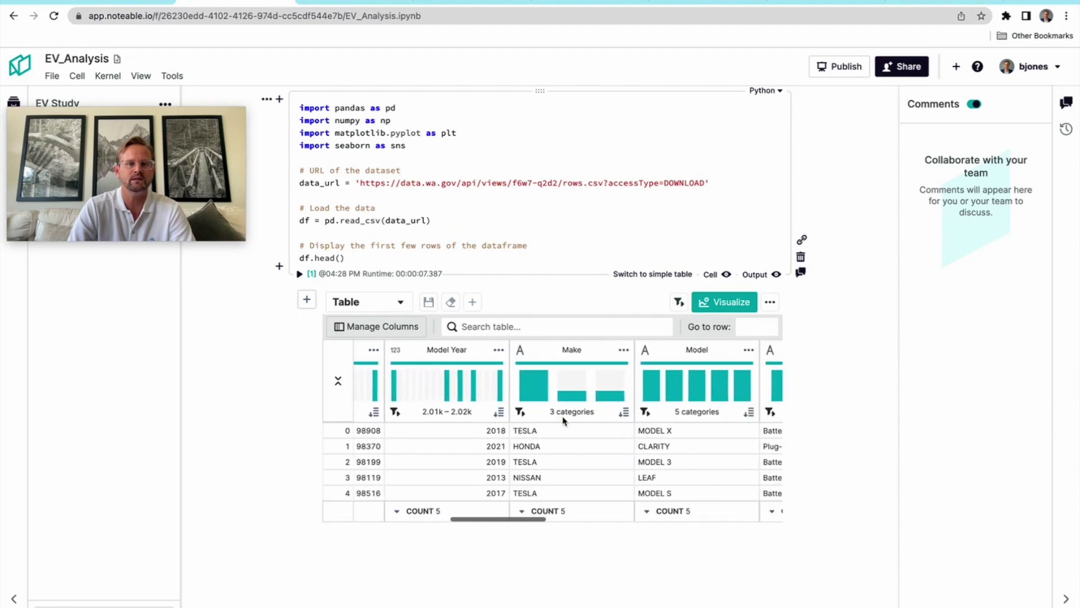
pyautogui.hscroll(15, 565, 420)
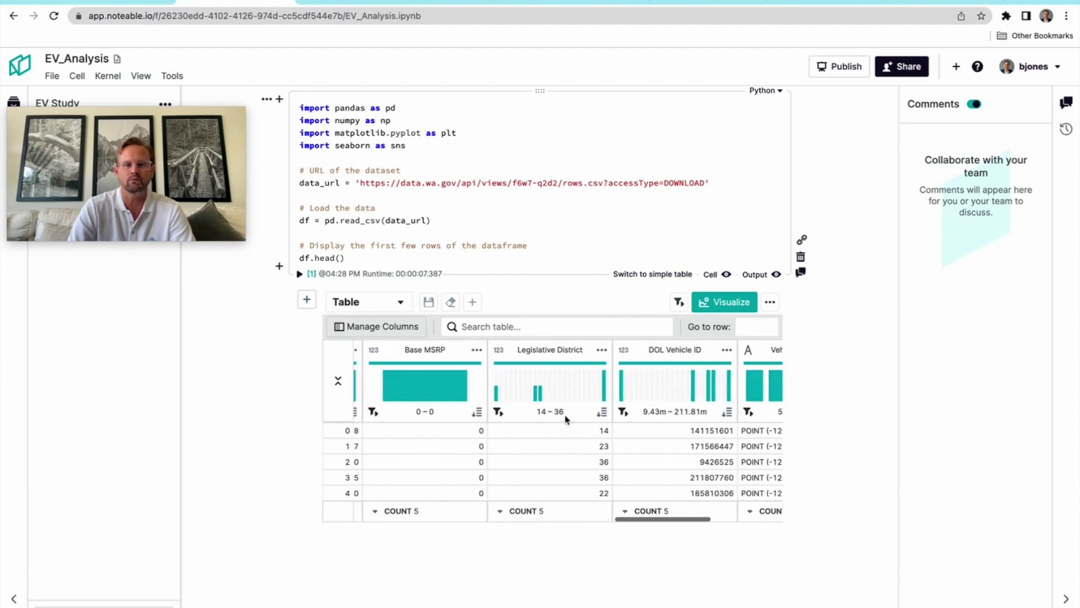
pyautogui.hscroll(-20, 561, 418)
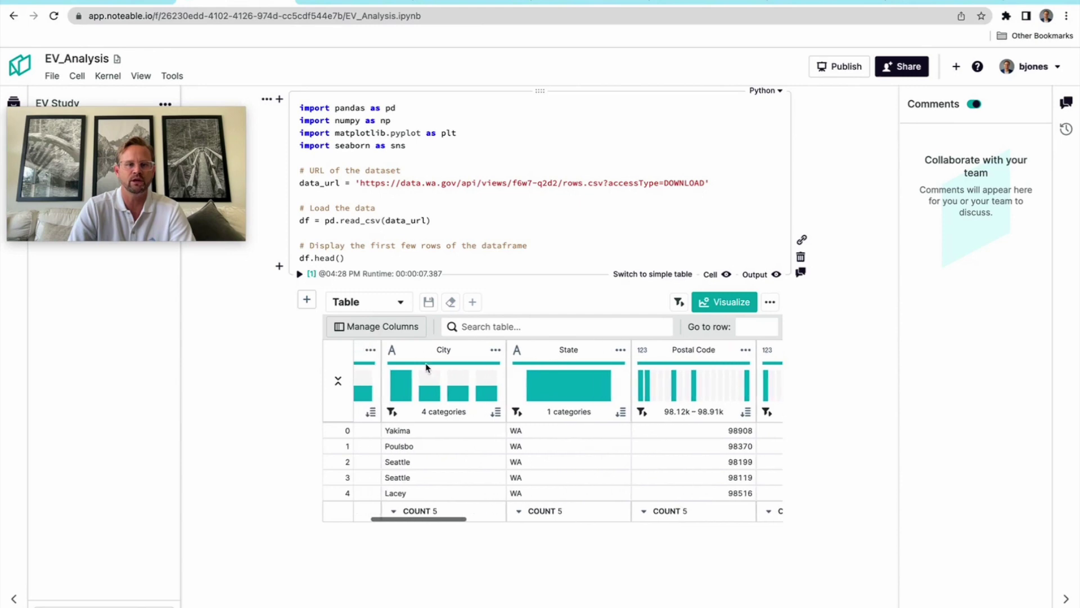
pyautogui.hscroll(-3, 450, 370)
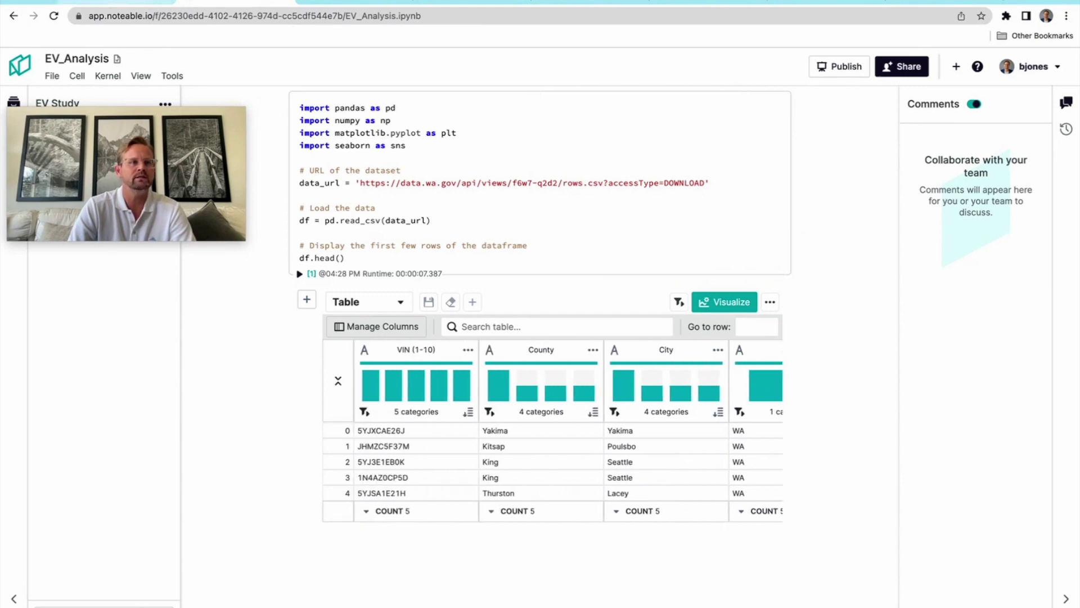
pyautogui.click(127, 2)
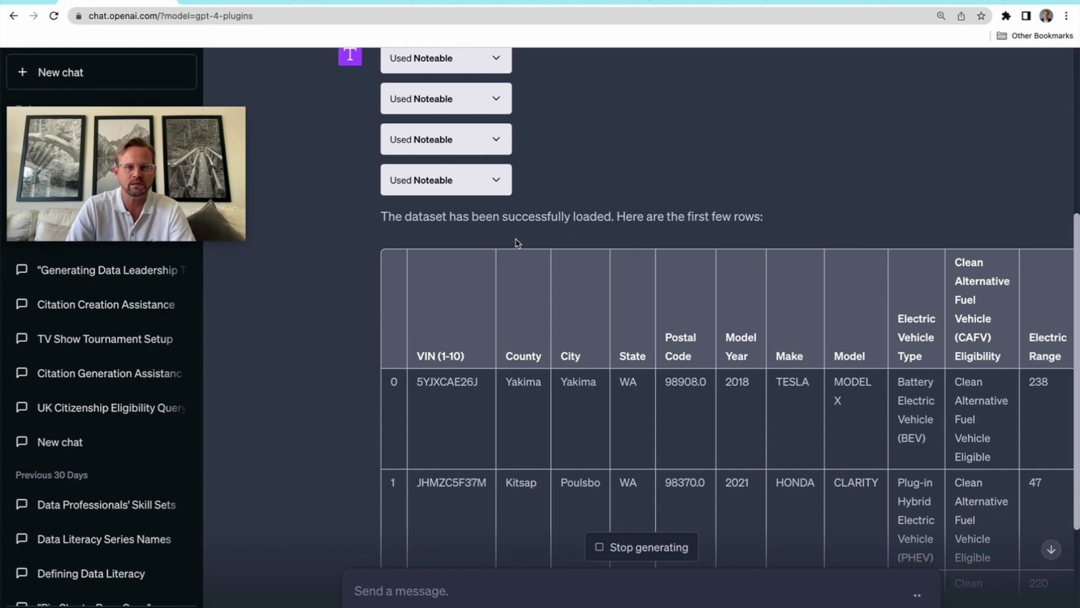
# Read the reply's table of first EV rows (Make, Model, Electric Range), then return to the notebook
pyautogui.scroll(-5, 495, 338)
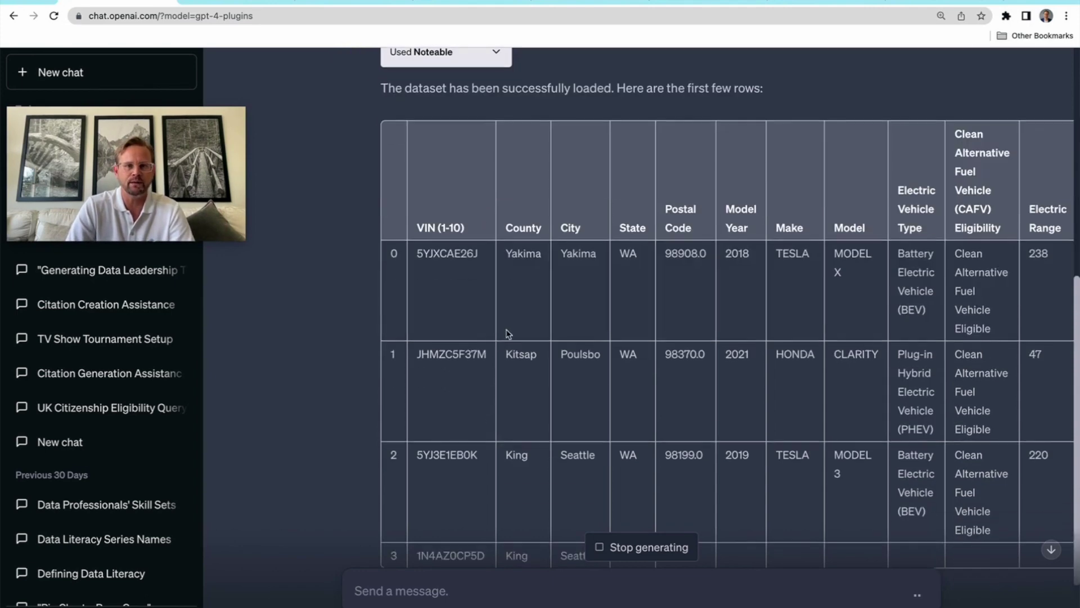
pyautogui.scroll(-2, 529, 334)
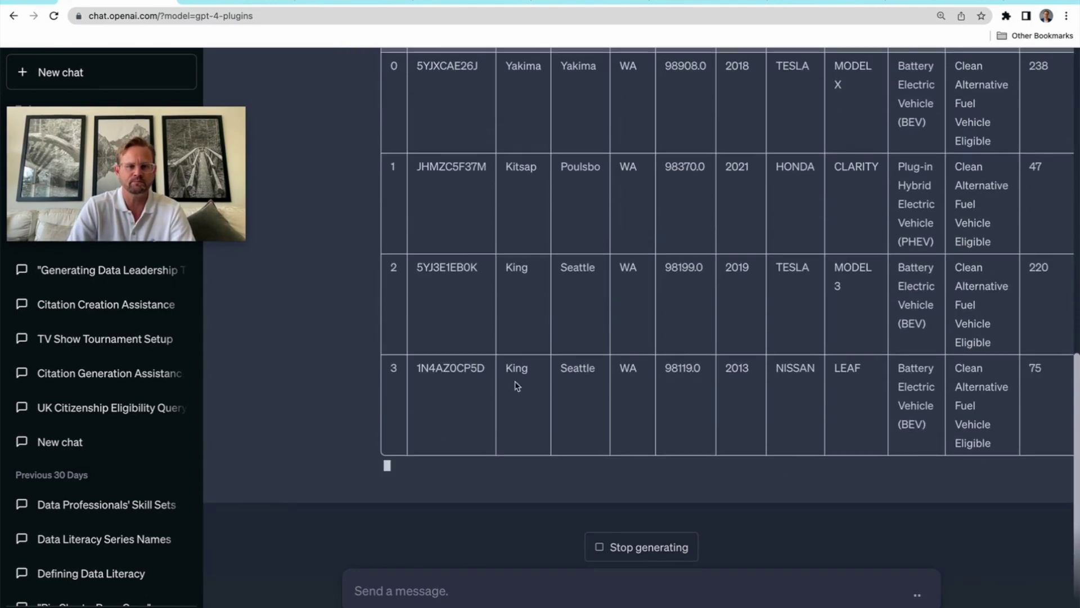
pyautogui.scroll(3, 562, 318)
pyautogui.scroll(3, 529, 315)
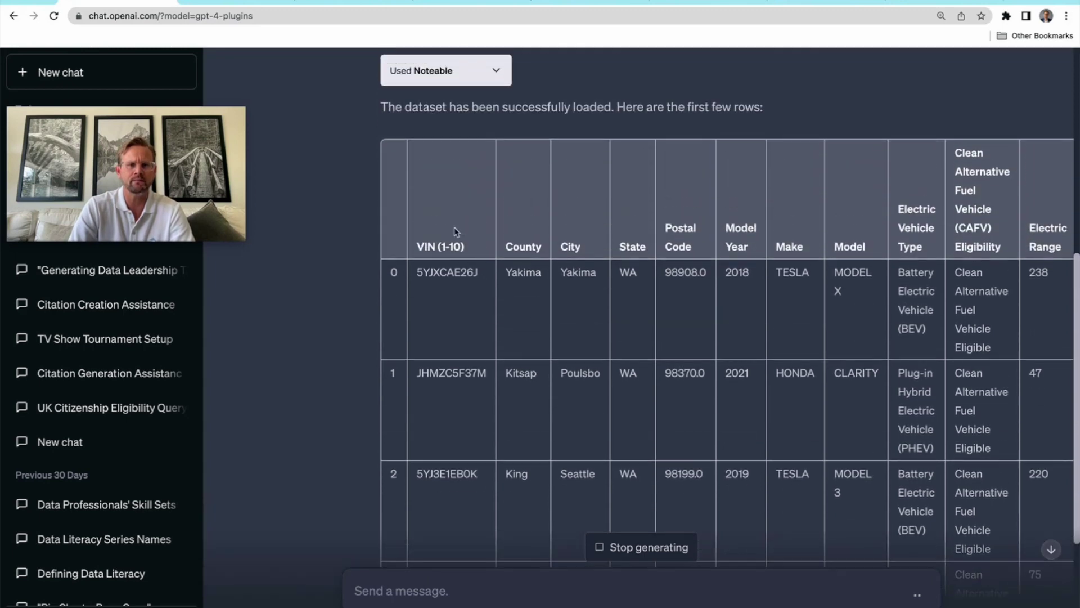
pyautogui.click(236, 3)
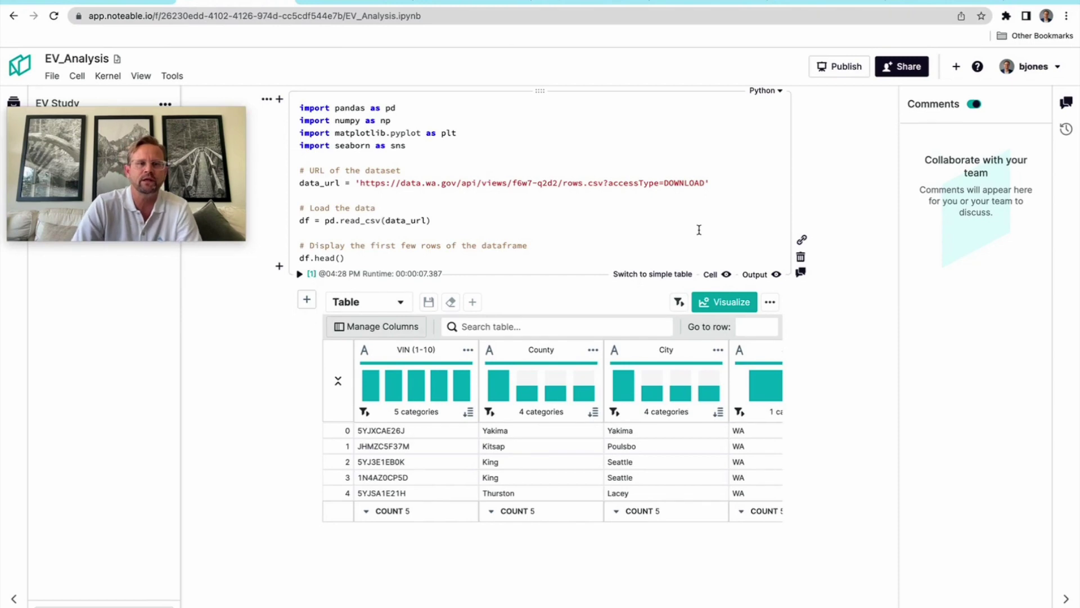
# Share the EV_Analysis notebook publicly with Viewer access and copy its public link
pyautogui.click(911, 70)
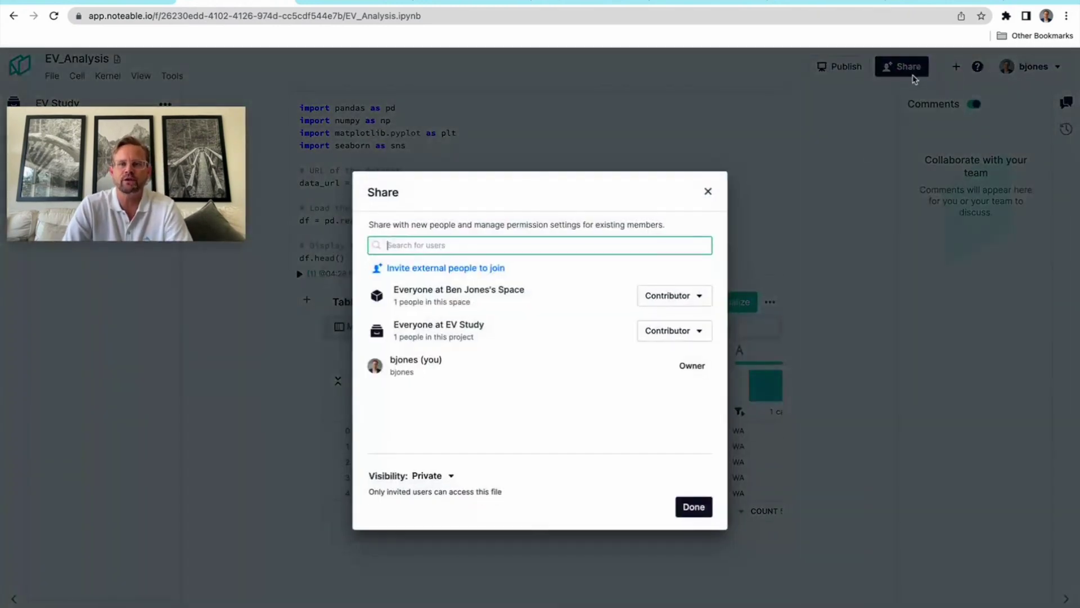
pyautogui.click(450, 477)
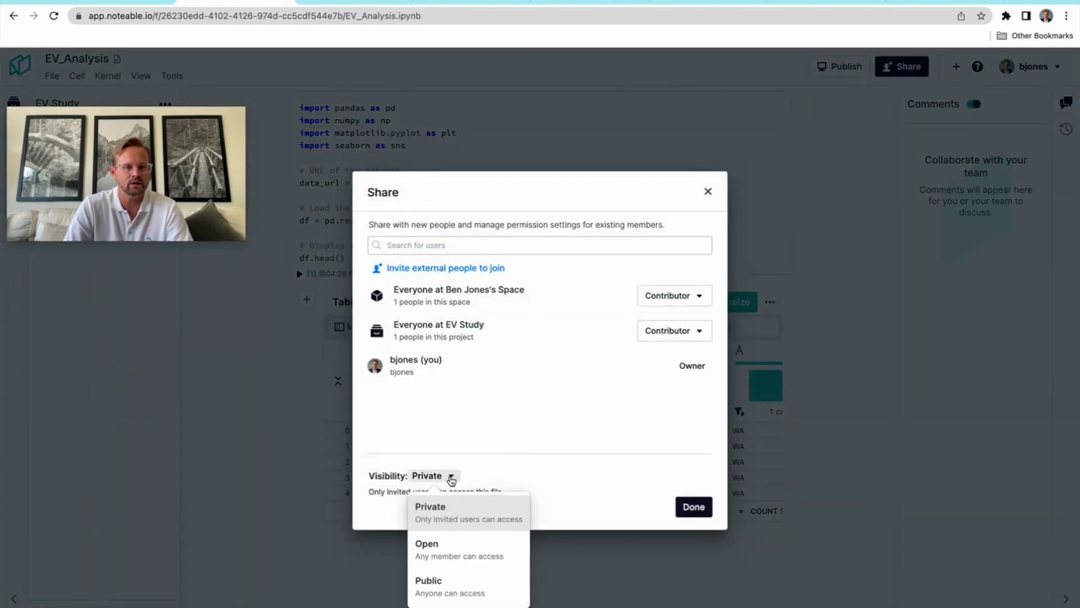
pyautogui.click(528, 523)
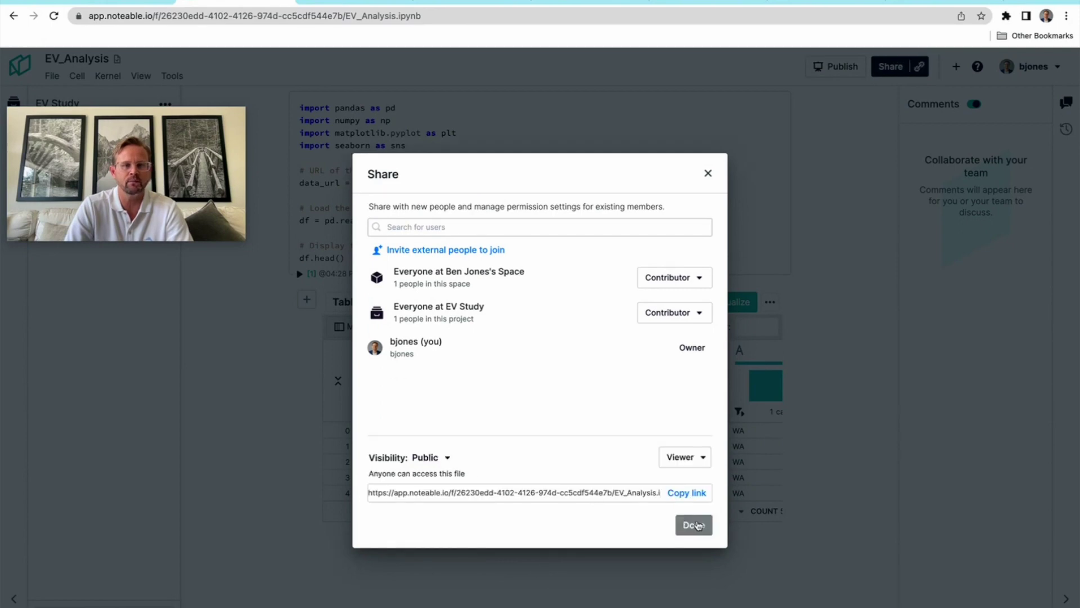
pyautogui.click(679, 494)
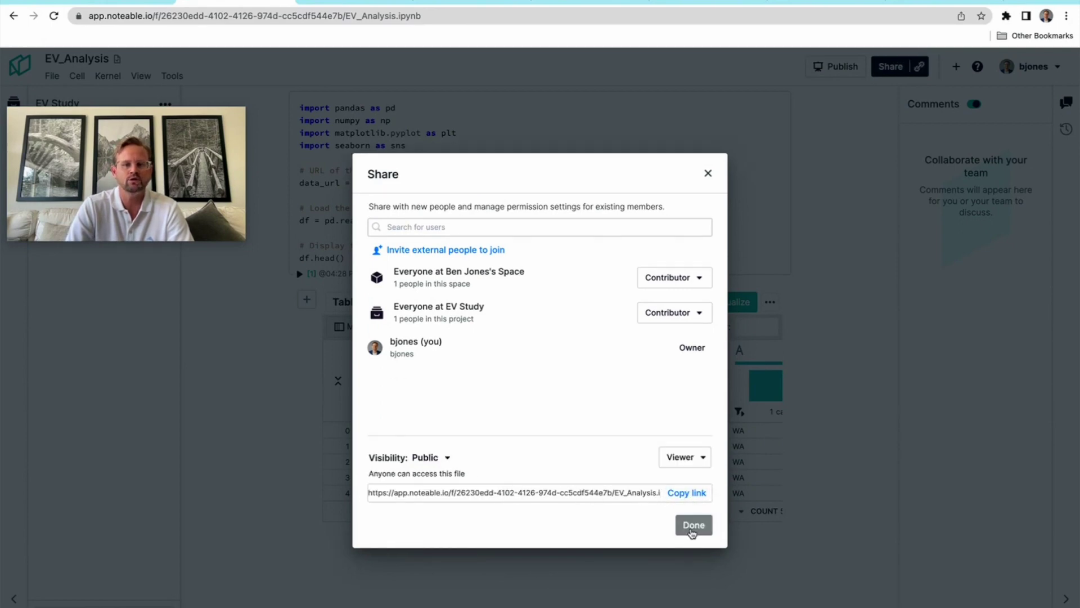
pyautogui.click(692, 532)
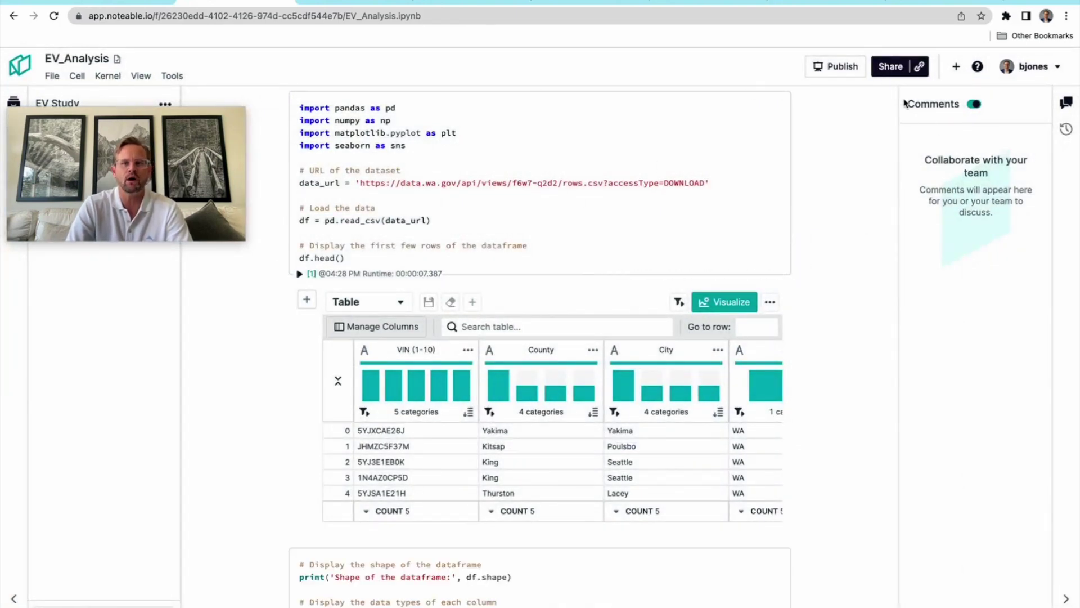
# Review the (130443, 17) shape, highlighting the shape line and 17, then column types, missing counts and df.describe() table
pyautogui.scroll(-6, 484, 308)
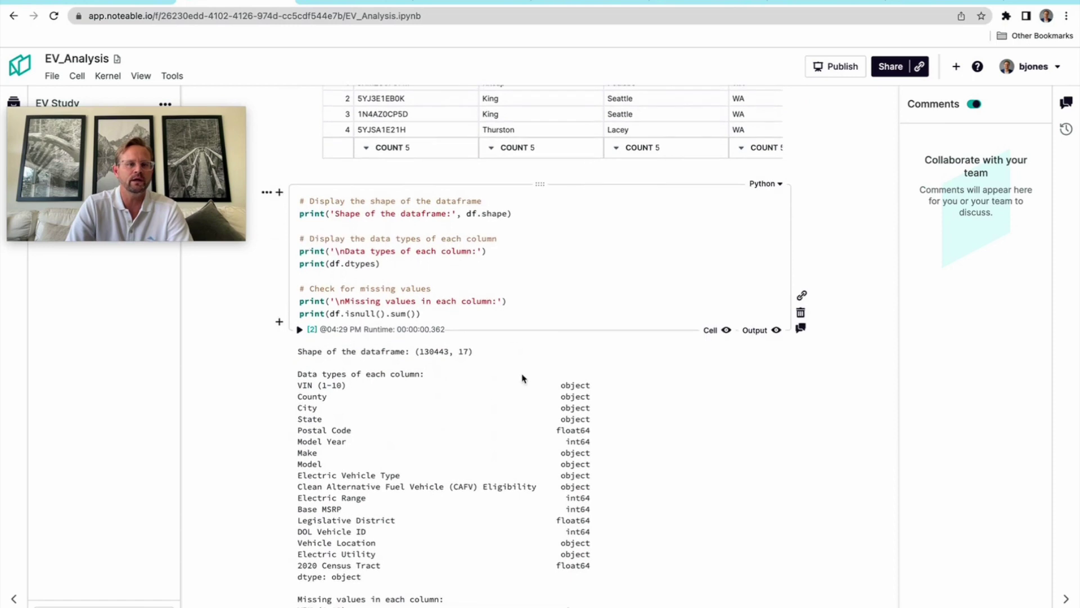
pyautogui.scroll(-1, 521, 372)
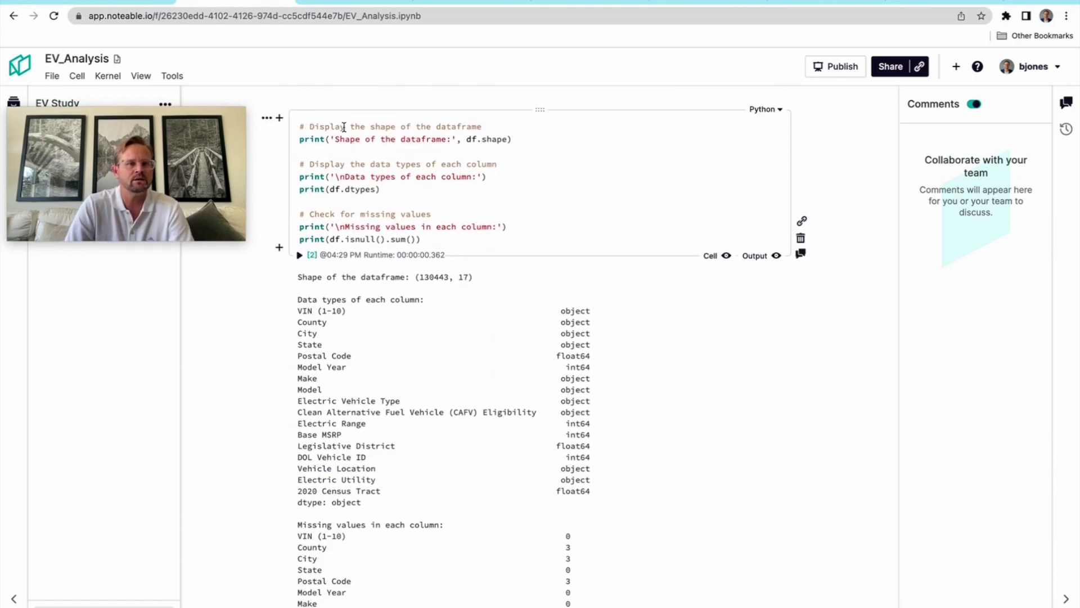
pyautogui.scroll(-1, 365, 196)
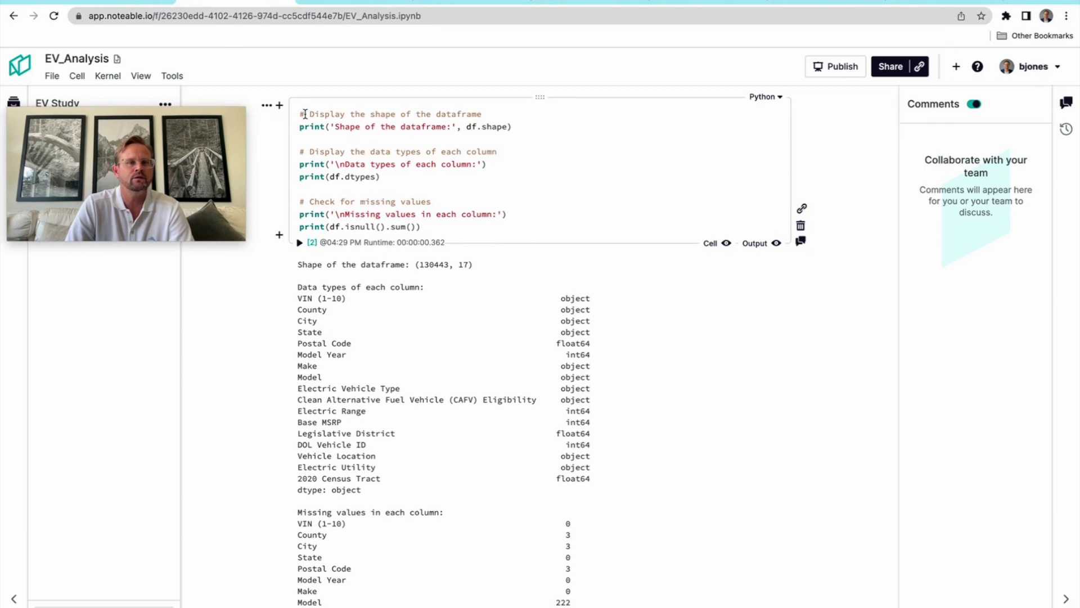
pyautogui.moveTo(298, 113); pyautogui.dragTo(514, 130)
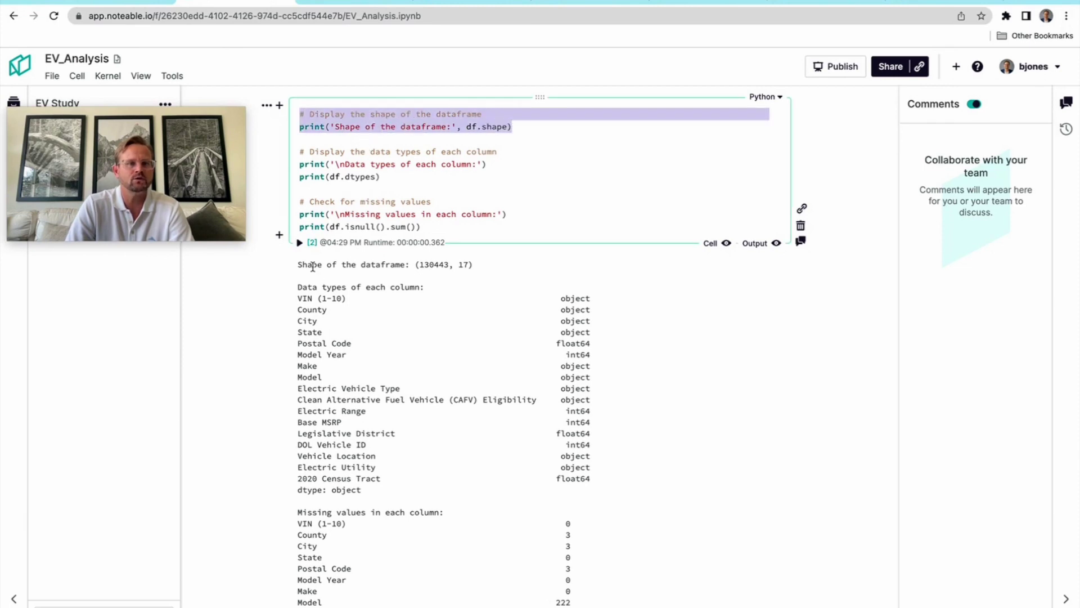
pyautogui.click(459, 265)
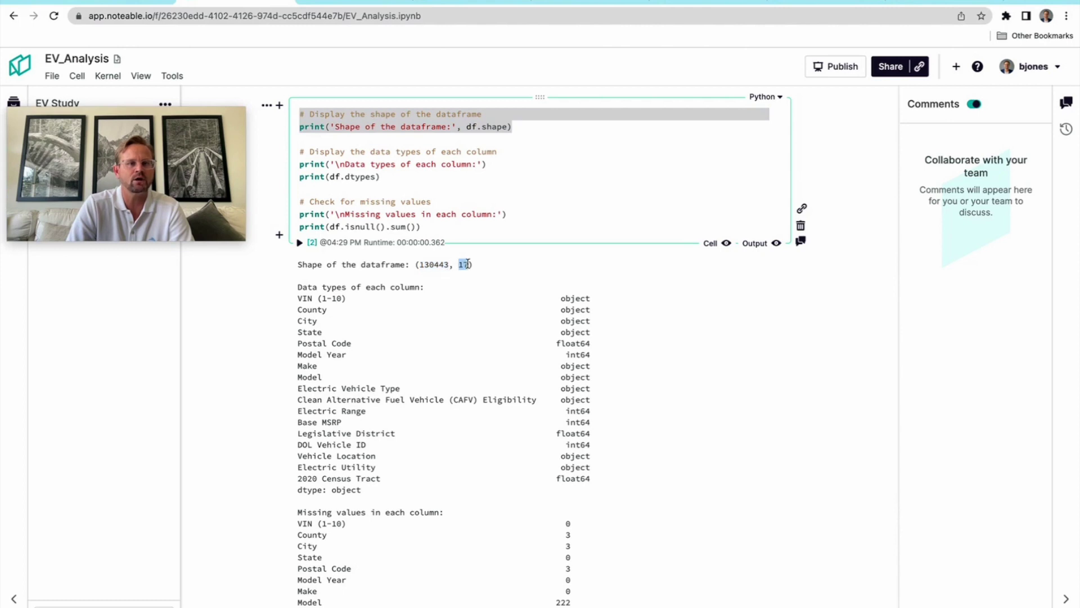
pyautogui.scroll(-5, 361, 303)
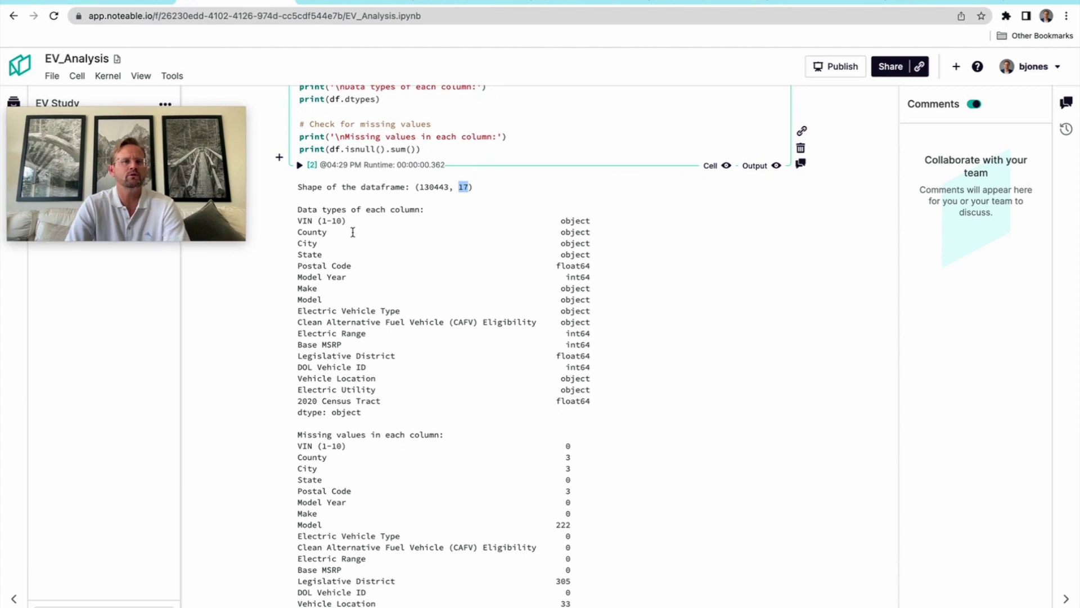
pyautogui.scroll(-4, 365, 242)
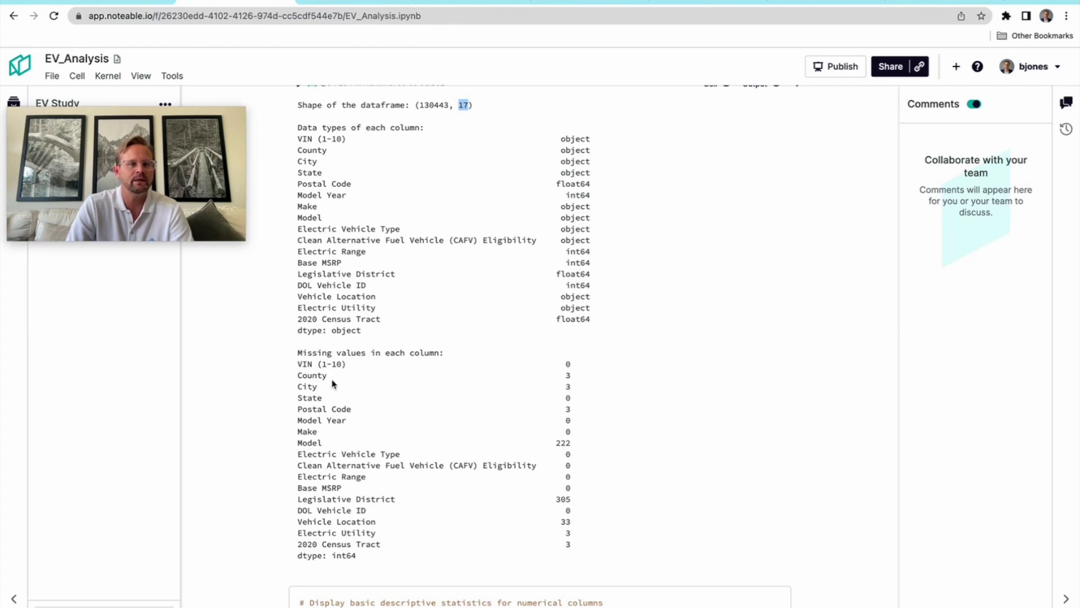
pyautogui.scroll(-5, 324, 313)
pyautogui.scroll(-2, 324, 313)
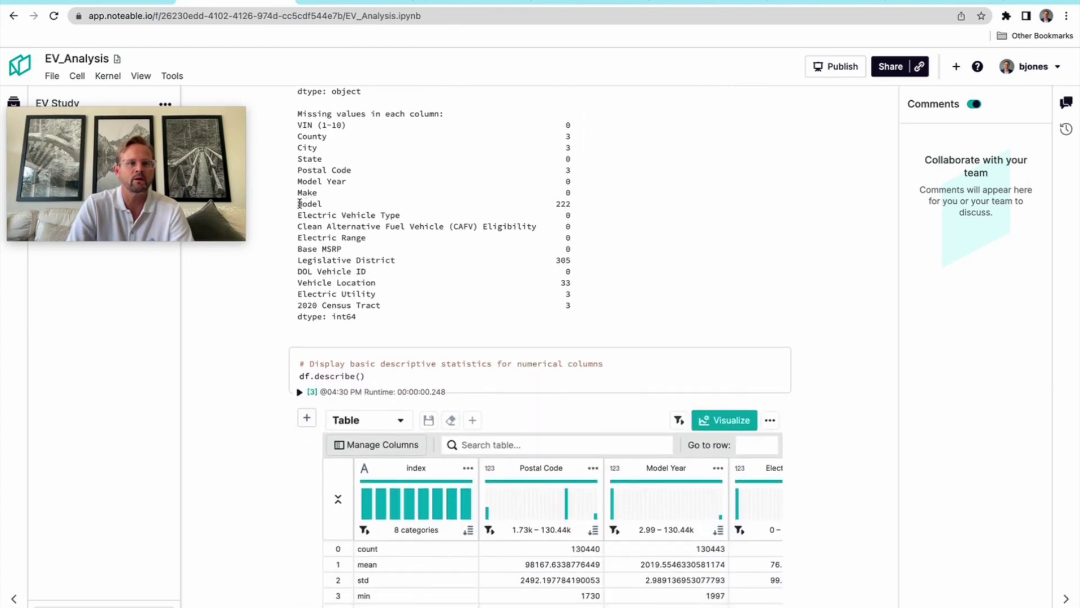
pyautogui.moveTo(299, 204); pyautogui.dragTo(571, 204)
pyautogui.scroll(-1, 361, 244)
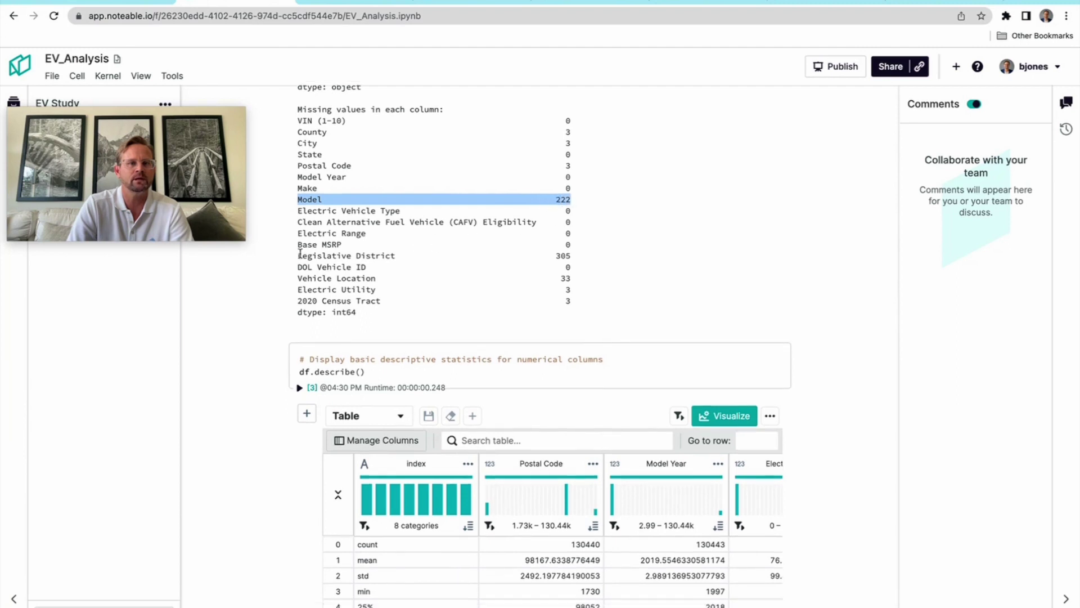
pyautogui.moveTo(299, 253); pyautogui.dragTo(573, 261)
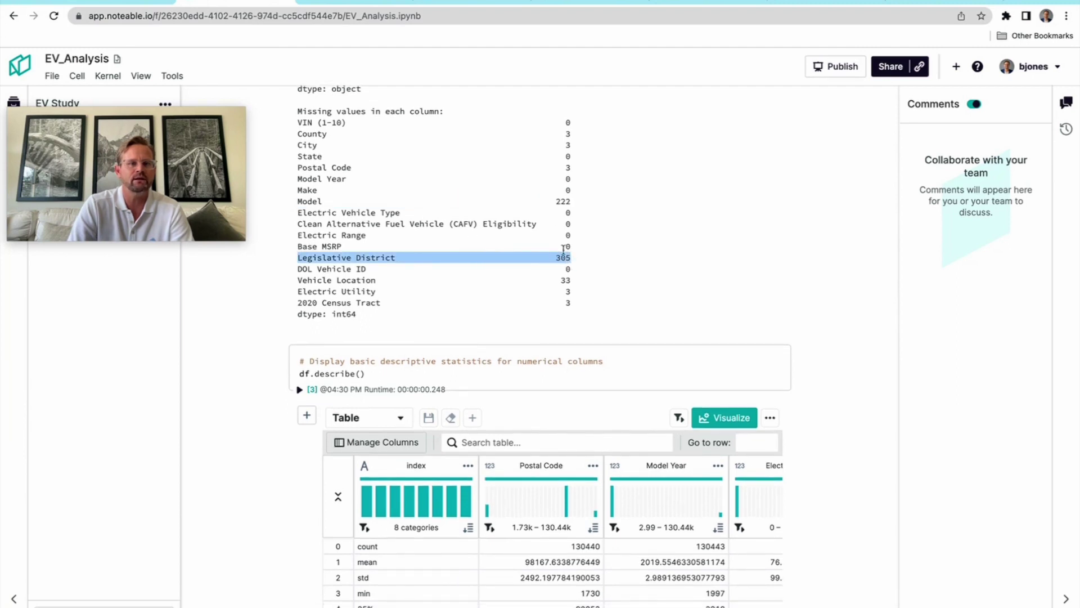
pyautogui.scroll(-2, 563, 249)
pyautogui.scroll(-3, 454, 228)
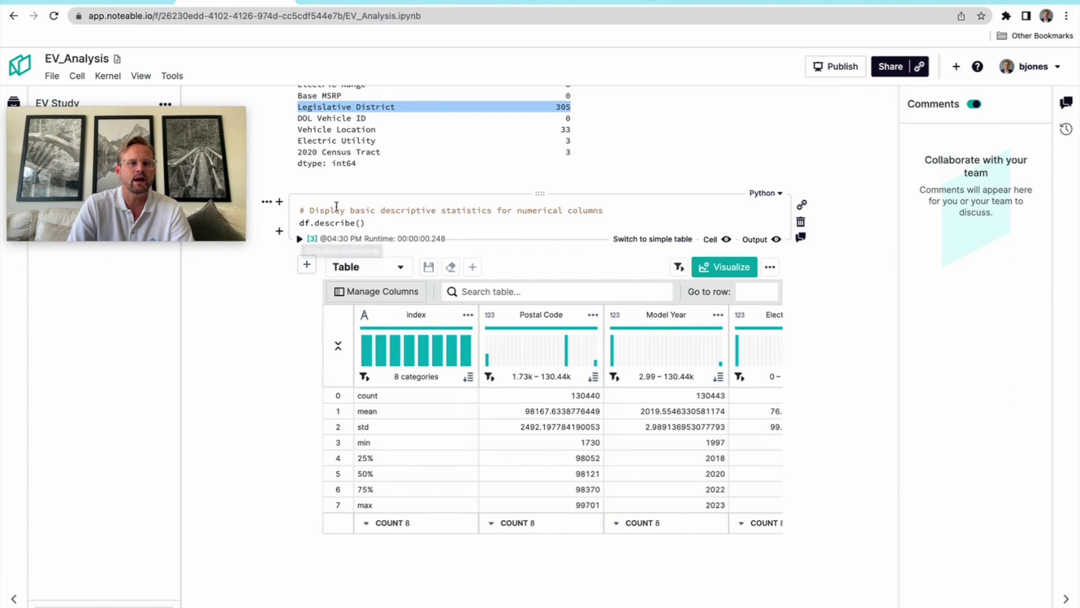
pyautogui.scroll(-1, 413, 338)
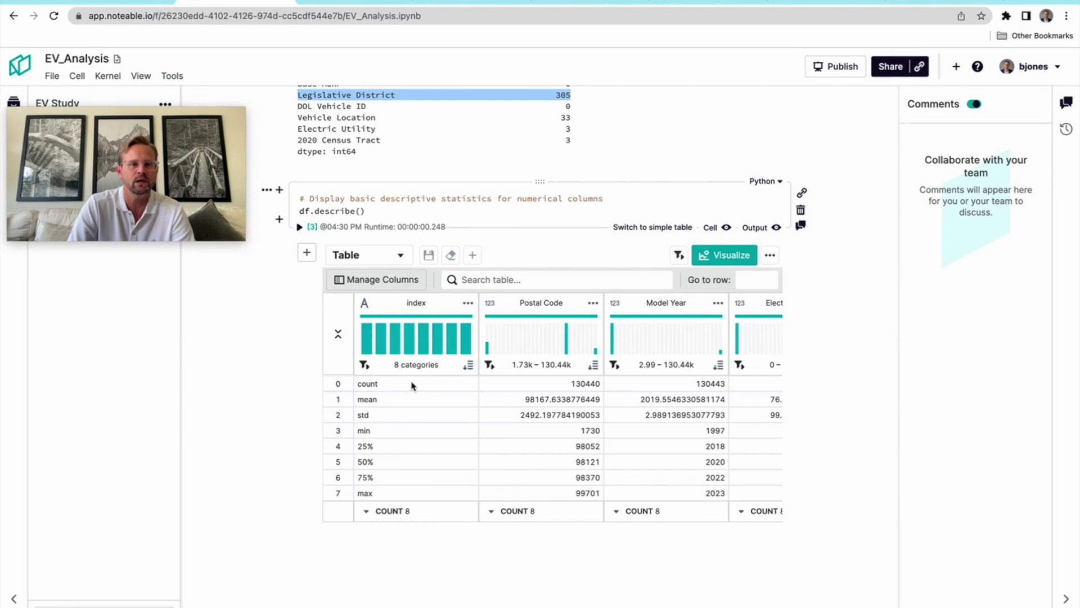
pyautogui.scroll(-1, 406, 427)
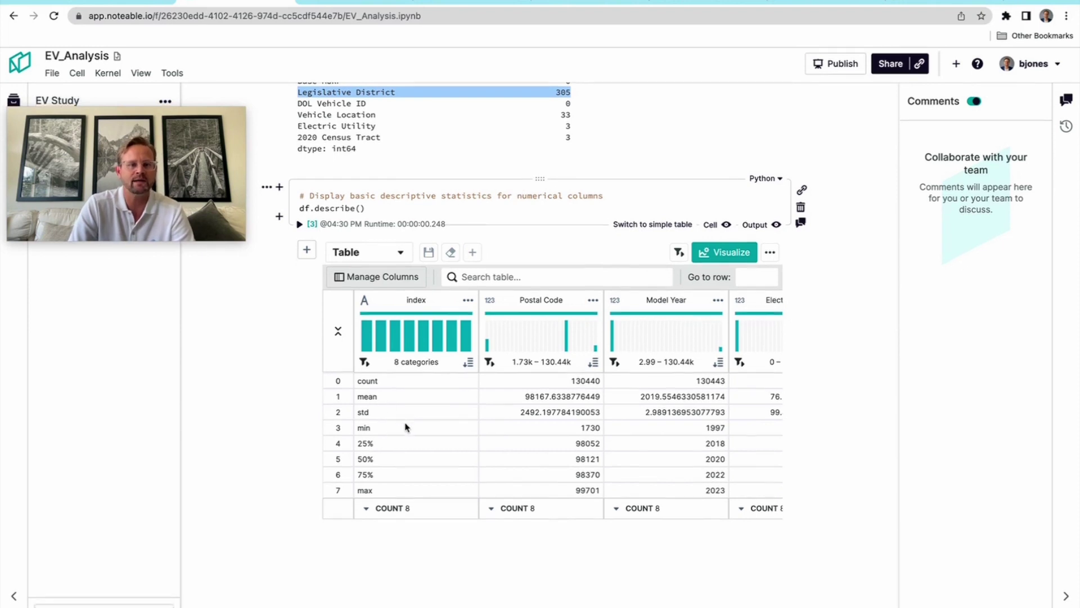
pyautogui.hscroll(5, 484, 348)
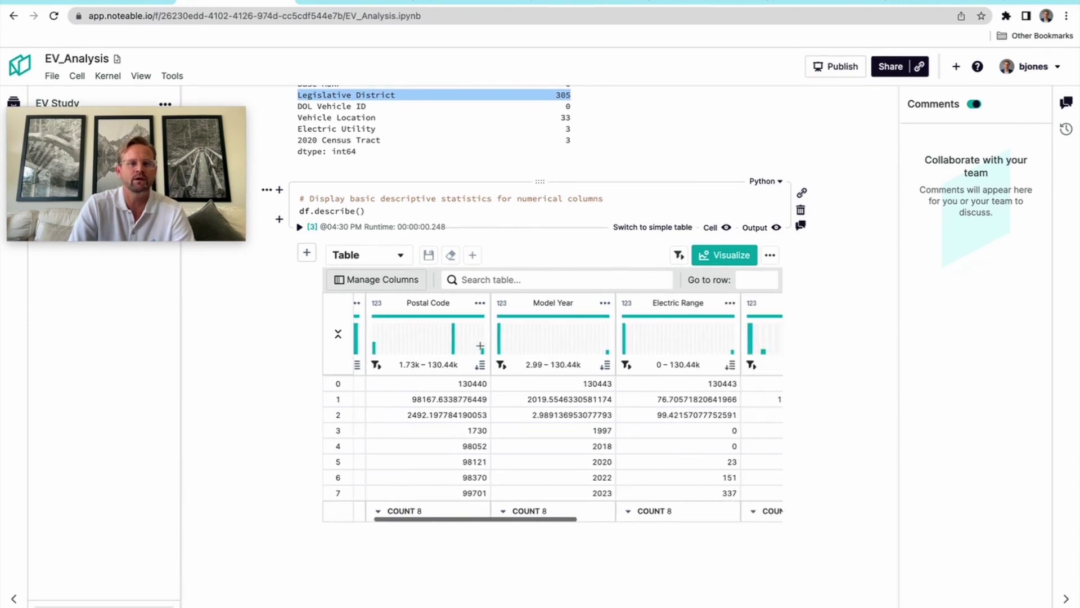
pyautogui.hscroll(-5, 492, 347)
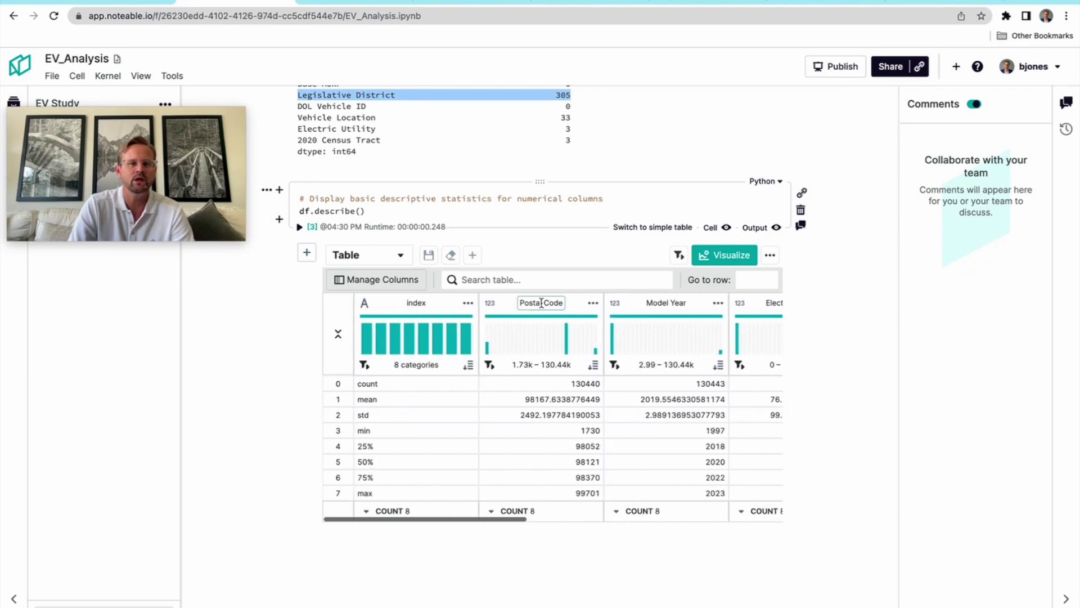
pyautogui.hscroll(1, 556, 380)
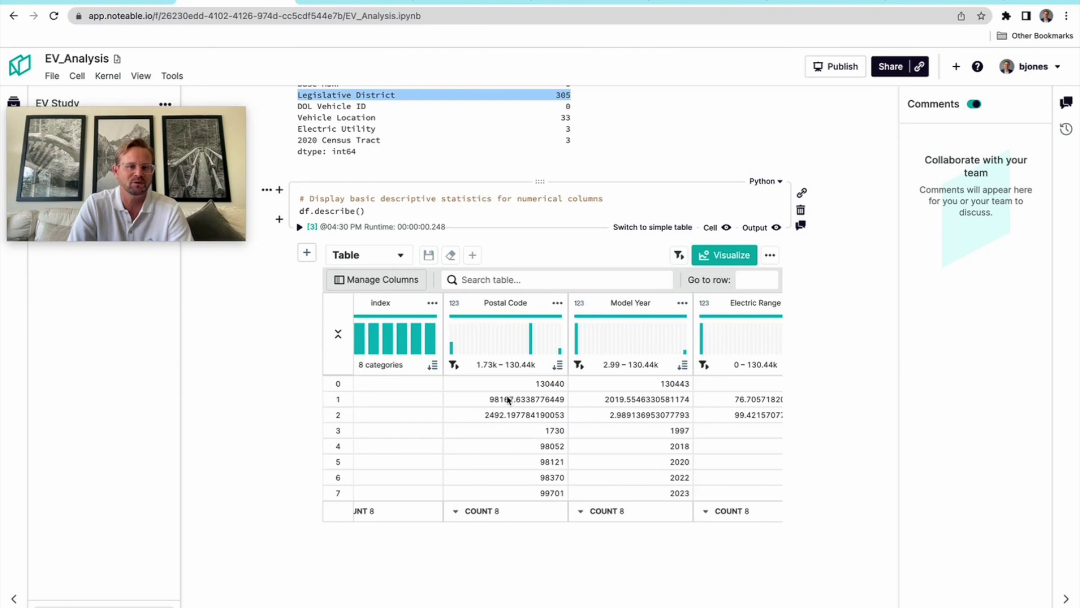
pyautogui.hscroll(5, 508, 400)
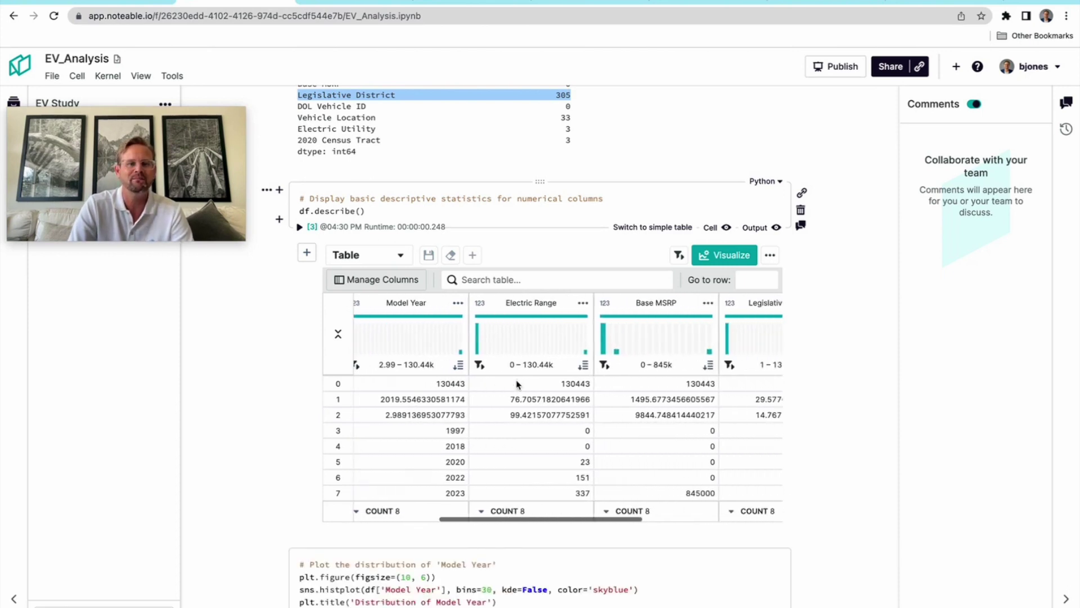
pyautogui.hscroll(5, 416, 399)
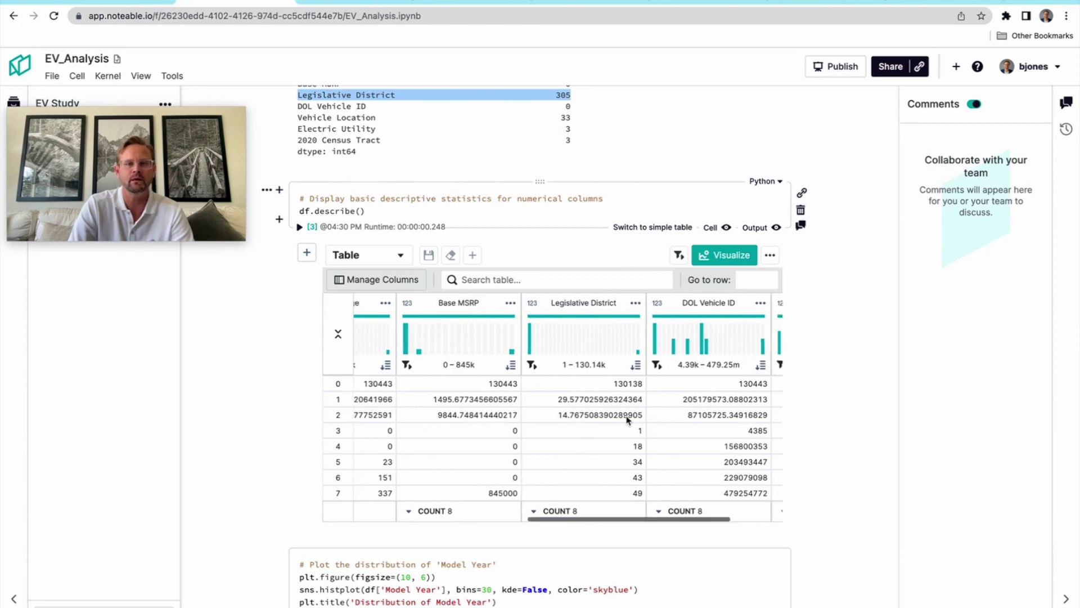
pyautogui.hscroll(2, 627, 419)
# Review the Model Year, Electric Range and Top 10 Makes charts and the Model Year plotting code
pyautogui.scroll(-5, 325, 396)
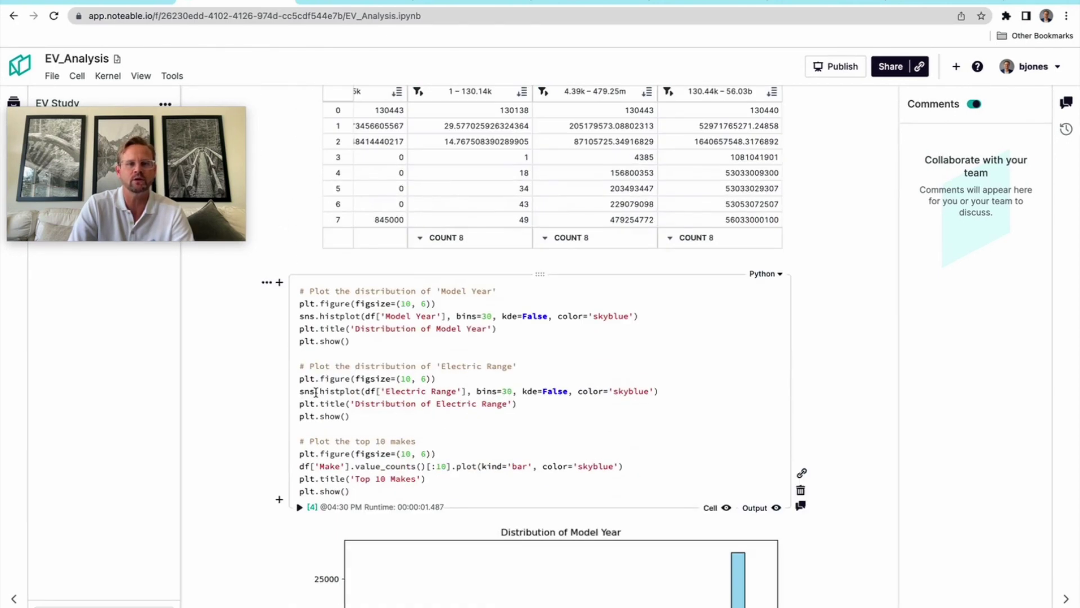
pyautogui.scroll(-1, 324, 375)
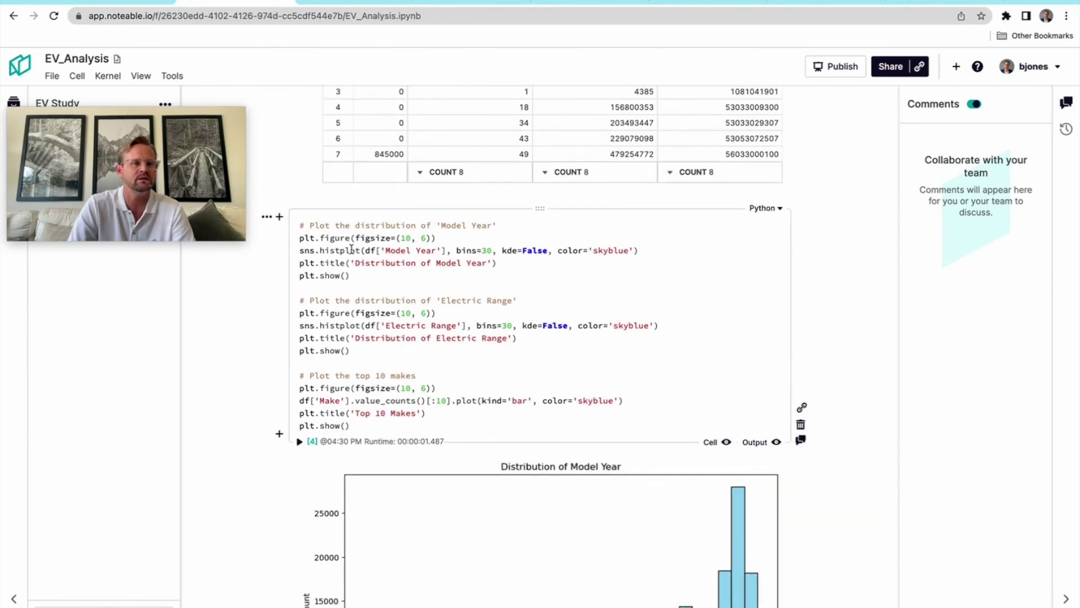
pyautogui.scroll(-1, 351, 256)
pyautogui.scroll(-2, 356, 268)
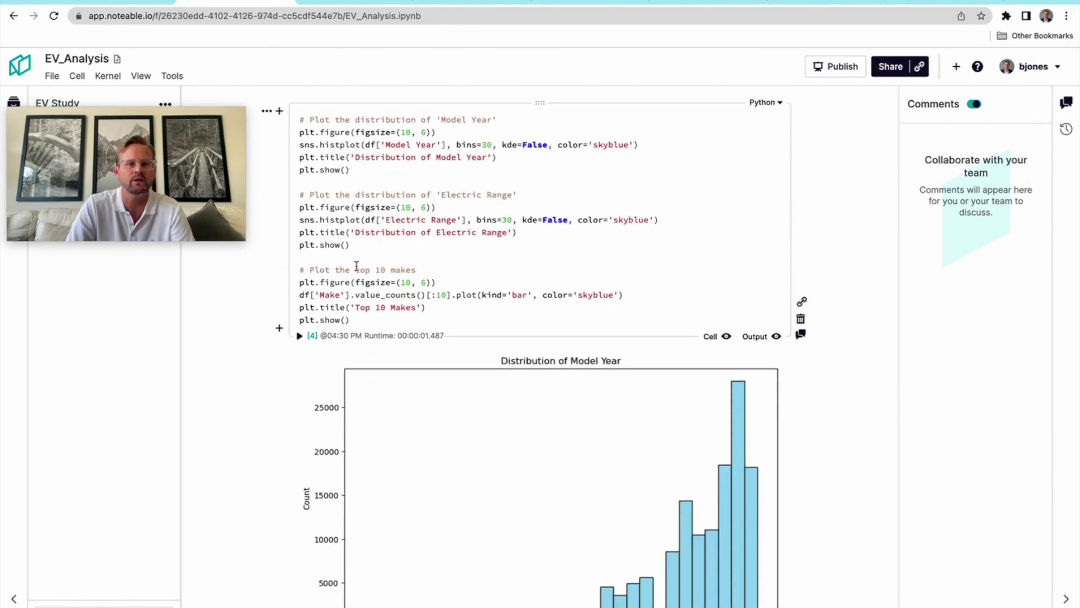
pyautogui.scroll(2, 359, 269)
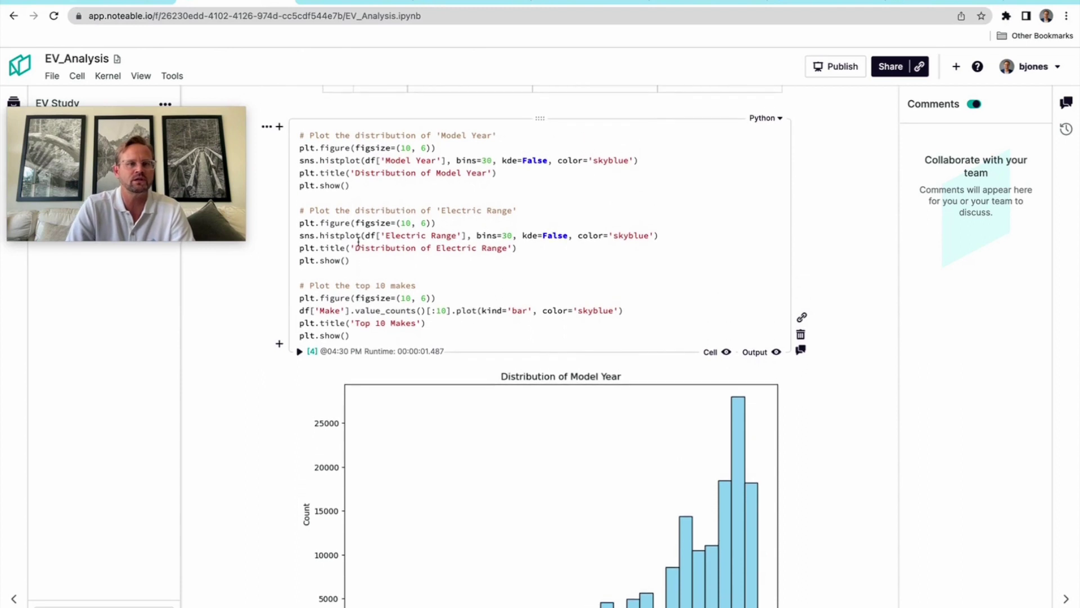
pyautogui.scroll(-2, 518, 347)
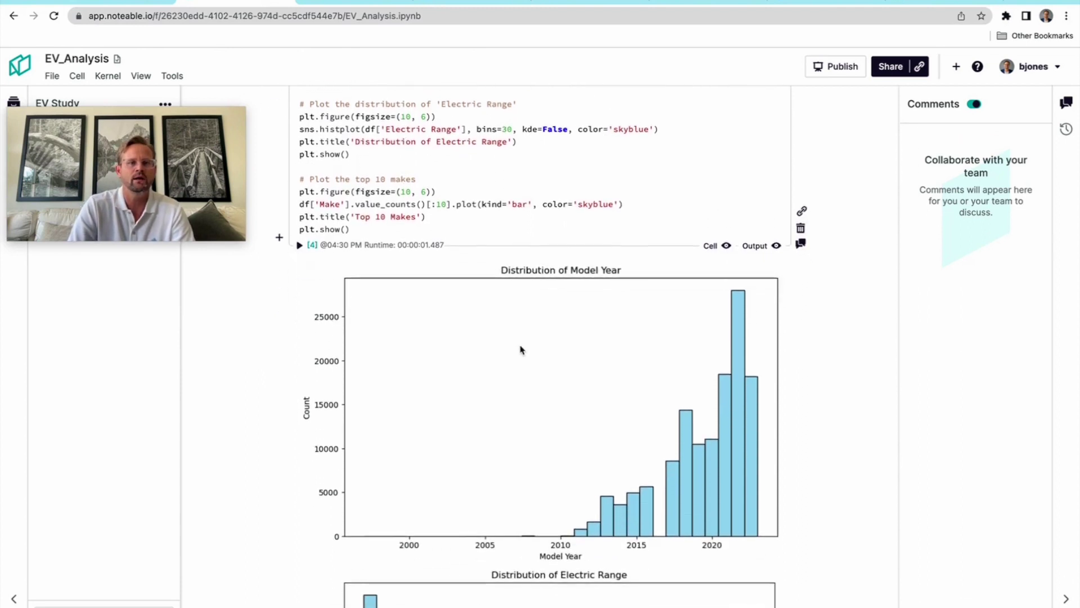
pyautogui.scroll(3, 428, 191)
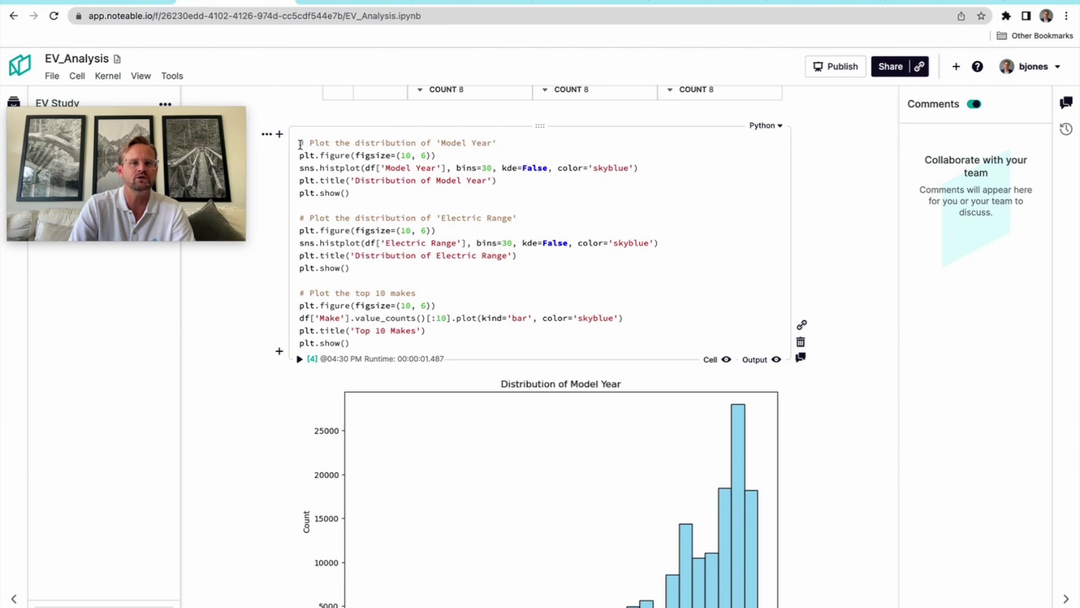
pyautogui.moveTo(301, 145); pyautogui.dragTo(398, 191)
pyautogui.click(404, 195)
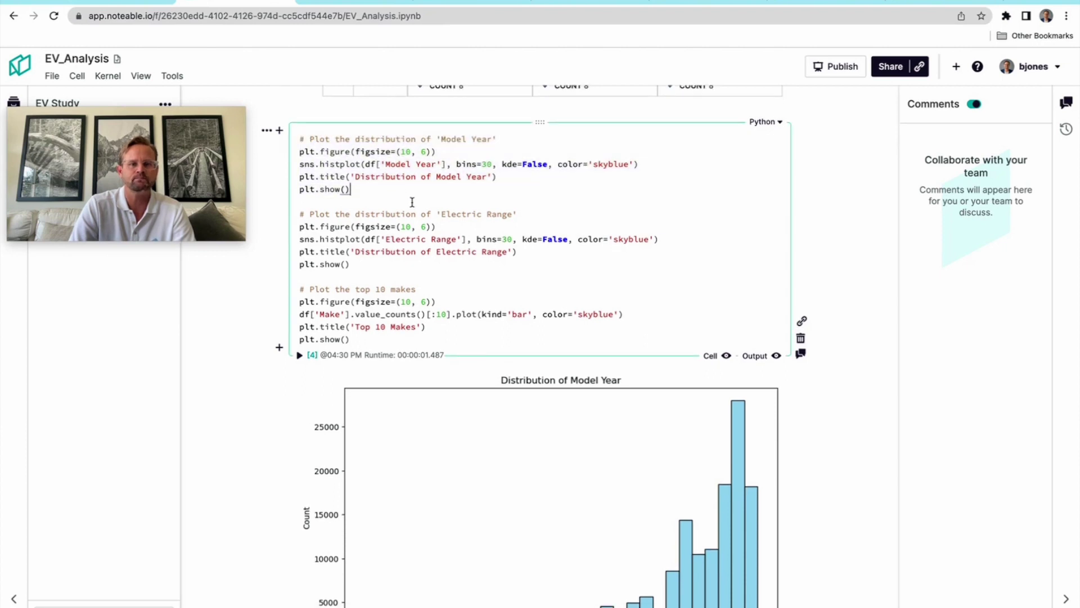
pyautogui.scroll(-4, 457, 219)
pyautogui.scroll(-4, 732, 365)
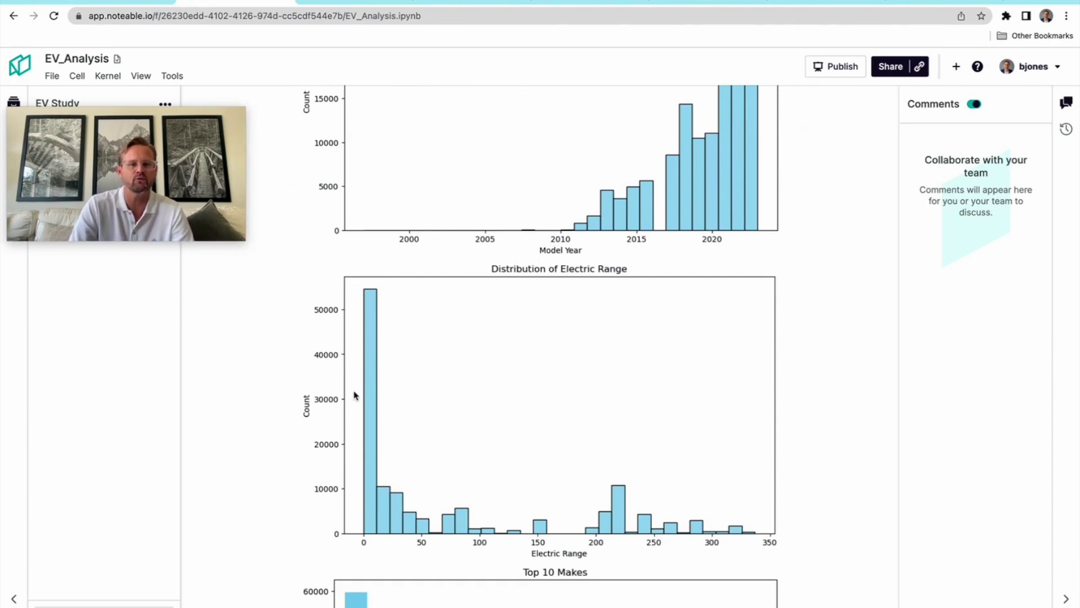
pyautogui.scroll(-7, 620, 548)
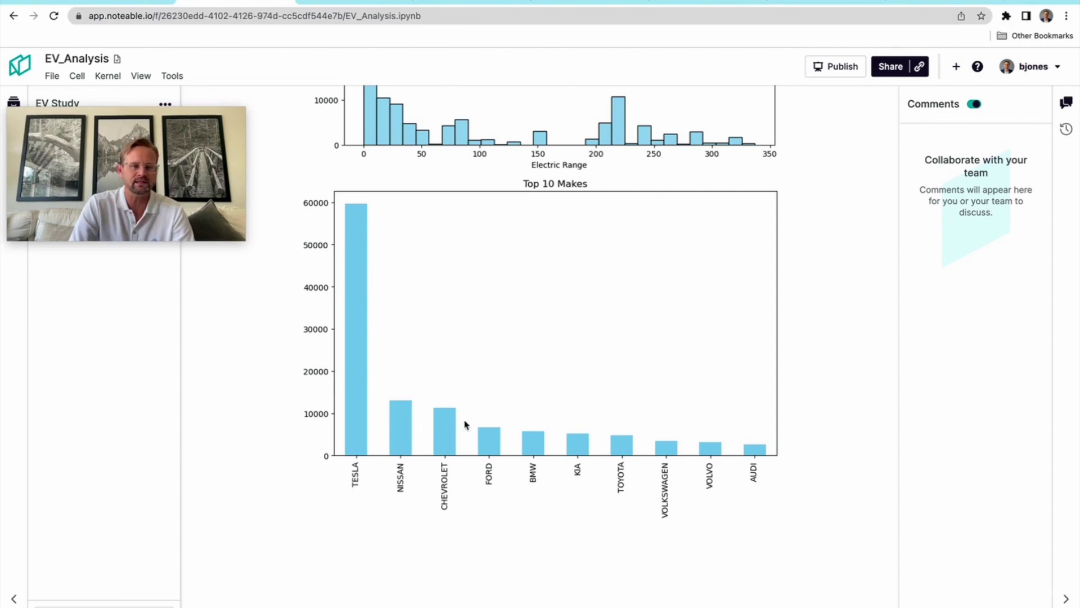
# Return to ChatGPT and scroll to the reply's charts and electric range regression plan
pyautogui.click(147, 4)
pyautogui.scroll(-15, 489, 419)
pyautogui.scroll(-20, 512, 441)
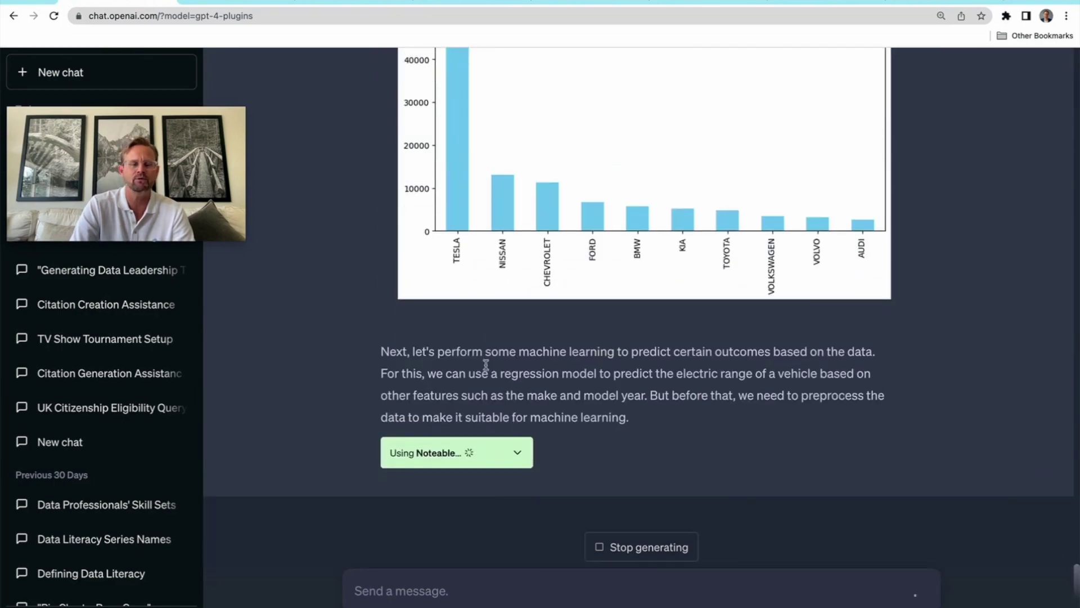
# Expand the 'Using Noteable' block and read through the random forest code sent to the notebook
pyautogui.click(515, 453)
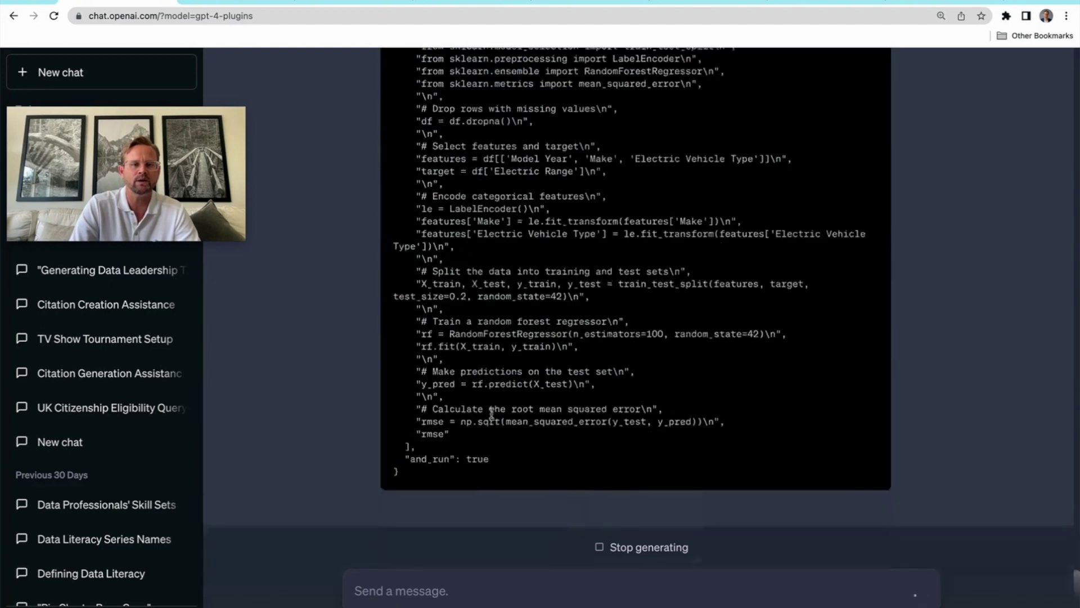
pyautogui.scroll(5, 491, 415)
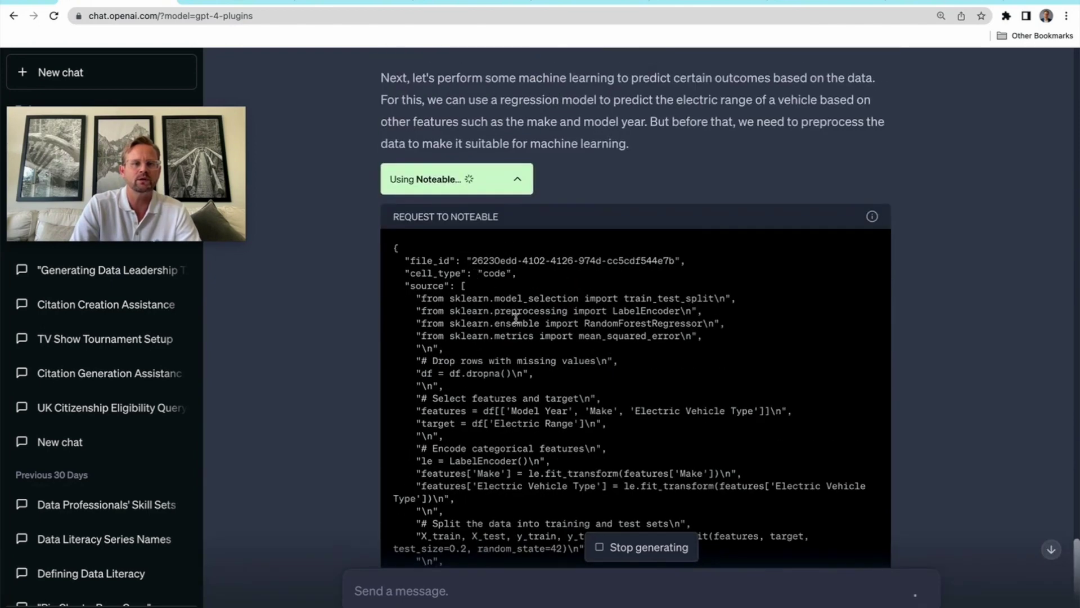
pyautogui.scroll(-1, 515, 318)
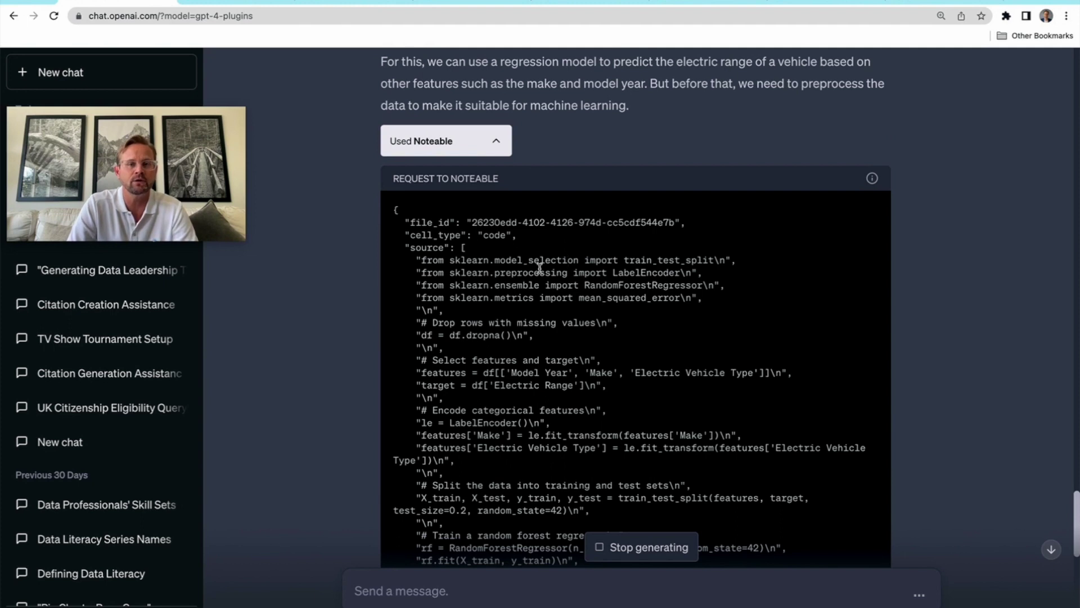
pyautogui.scroll(-1, 619, 248)
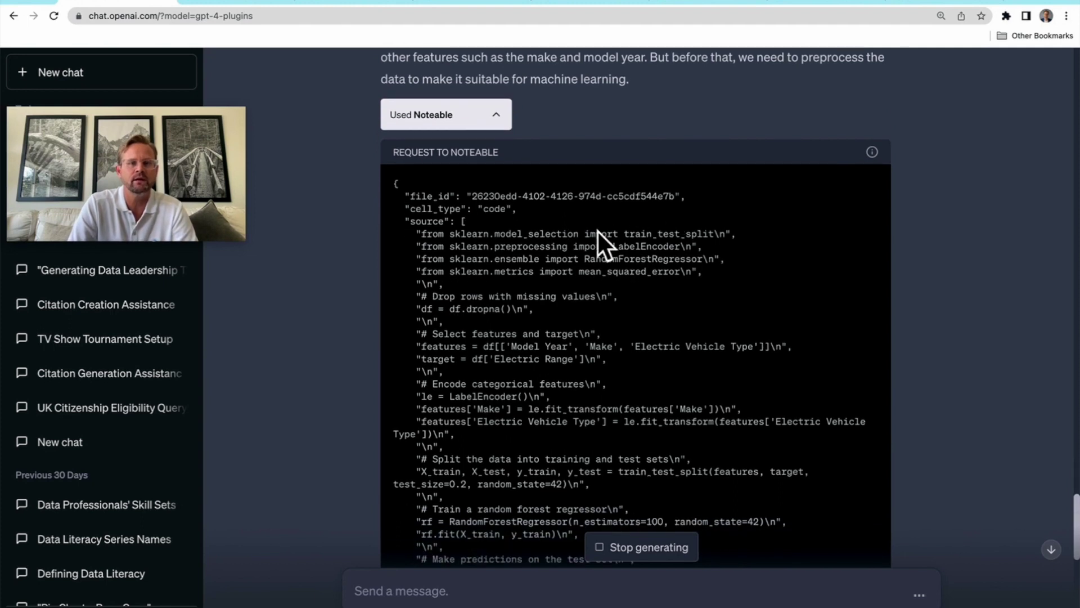
pyautogui.scroll(-1, 624, 235)
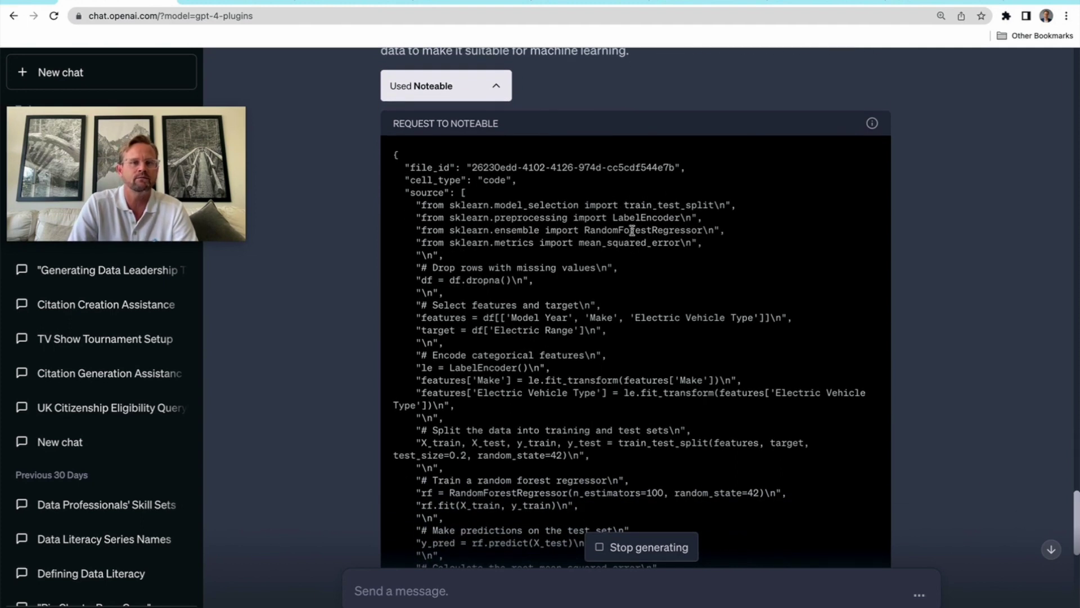
pyautogui.scroll(-1, 600, 225)
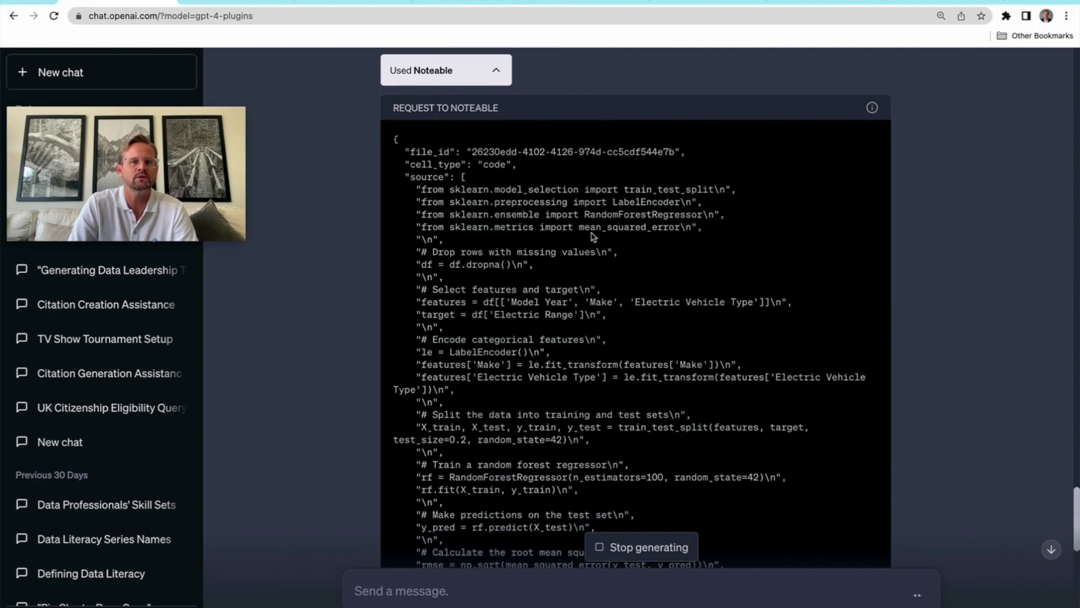
pyautogui.scroll(-1, 528, 241)
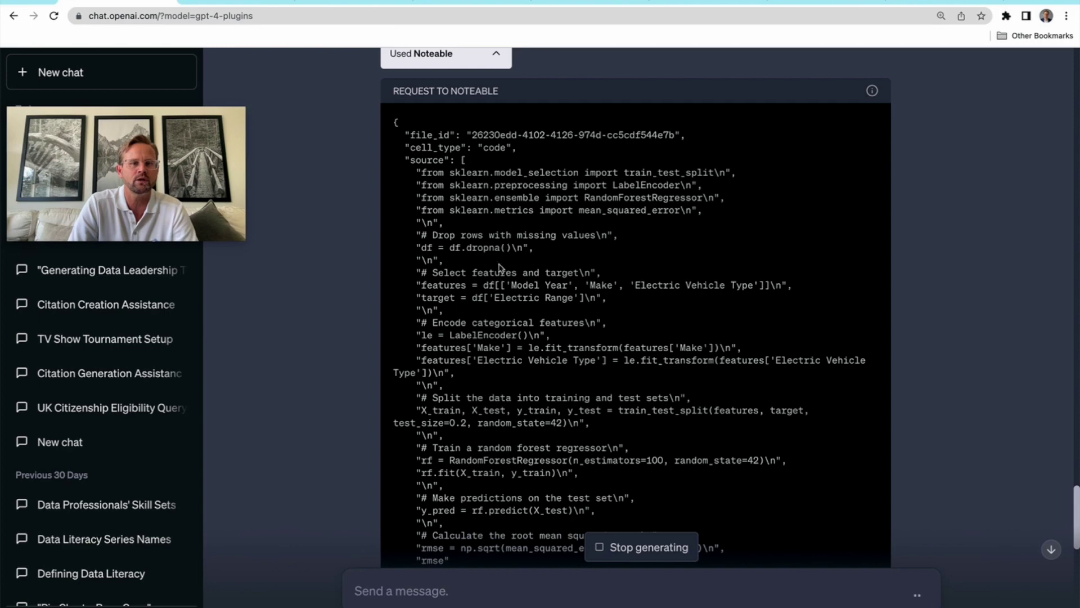
pyautogui.scroll(-1, 500, 269)
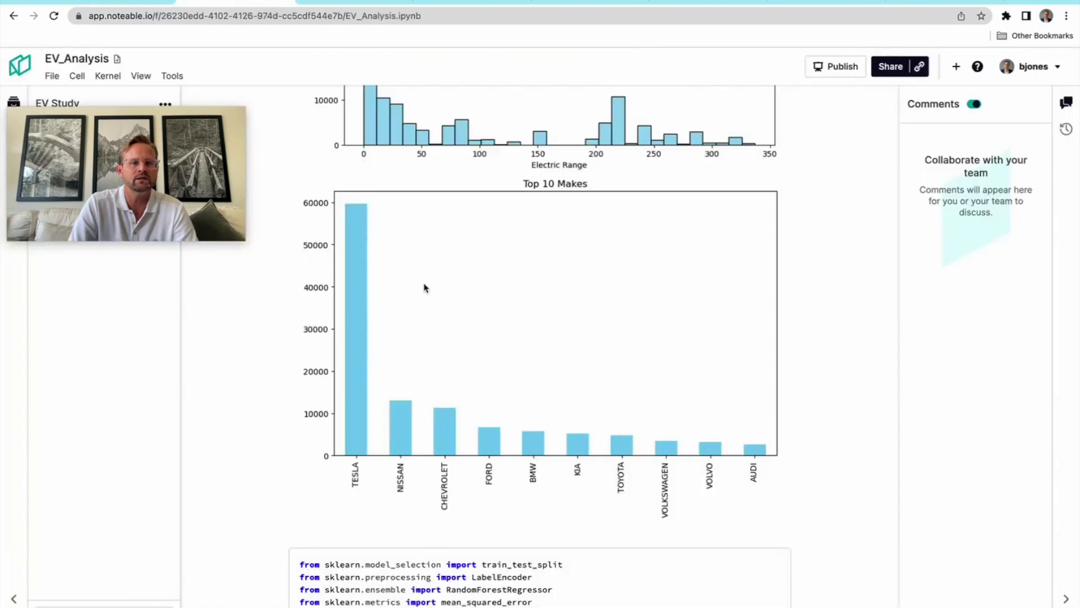
# Scroll from the 11.21 RMSE down to the Tesla-versus-others range stats, then back up toward the Top 10 Makes chart
pyautogui.scroll(-8, 439, 304)
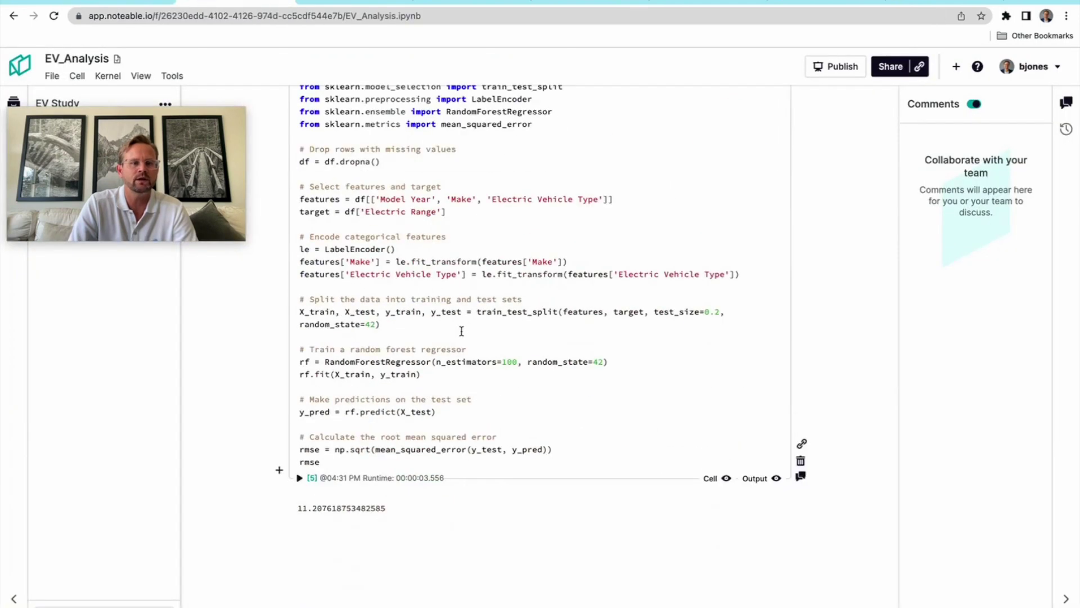
pyautogui.scroll(1, 330, 146)
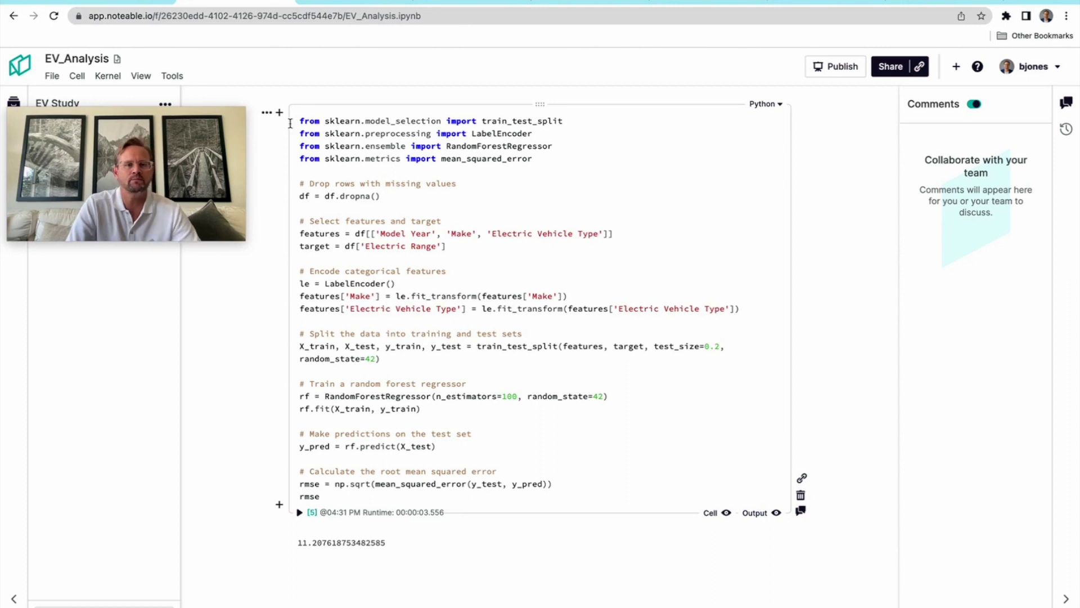
pyautogui.scroll(-1, 354, 223)
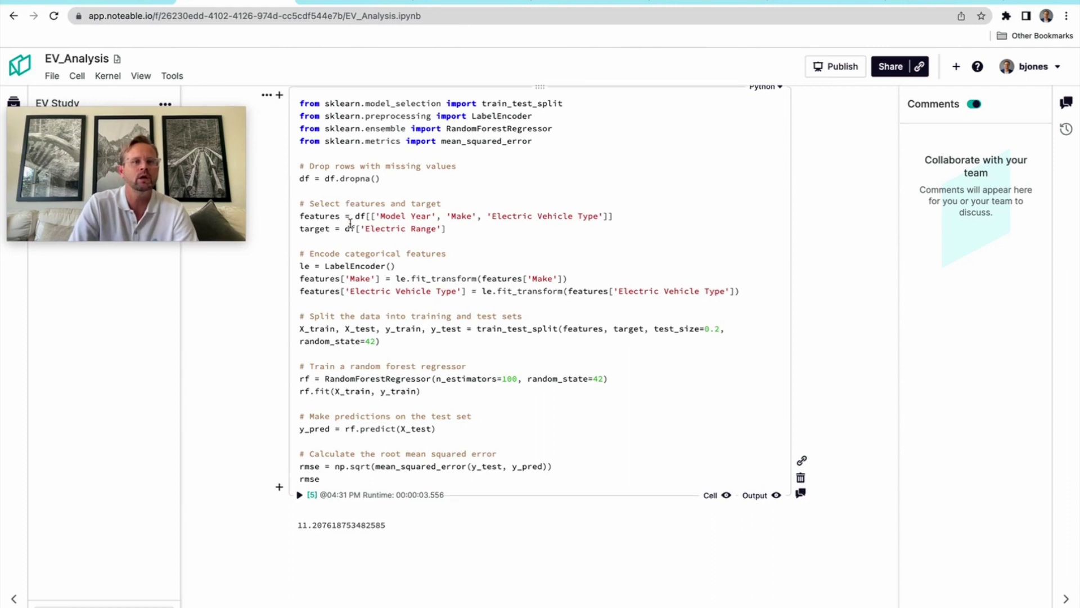
pyautogui.scroll(-1, 349, 220)
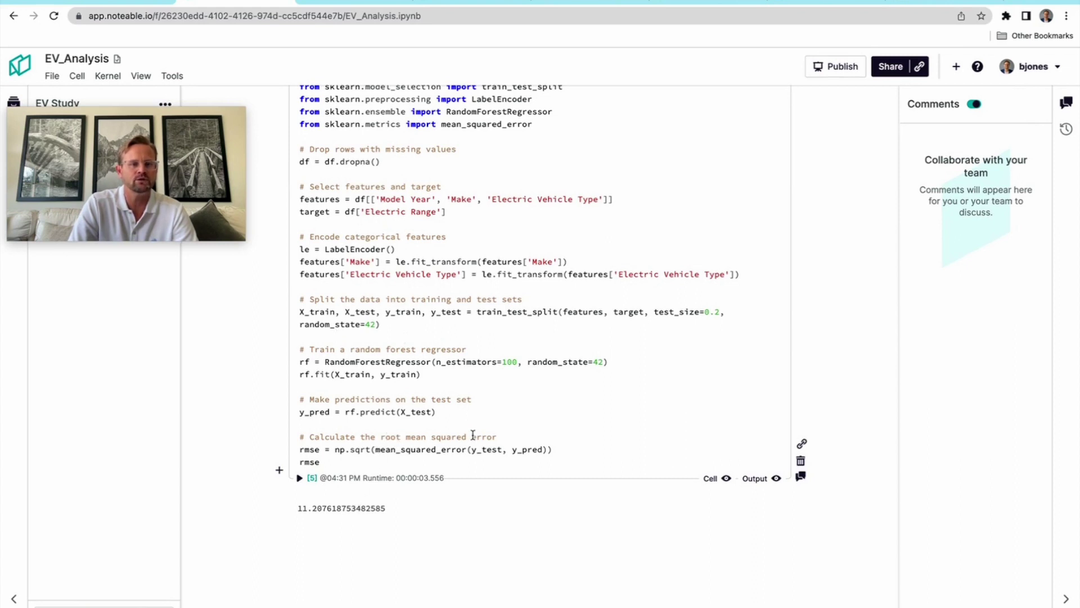
pyautogui.scroll(-3, 431, 458)
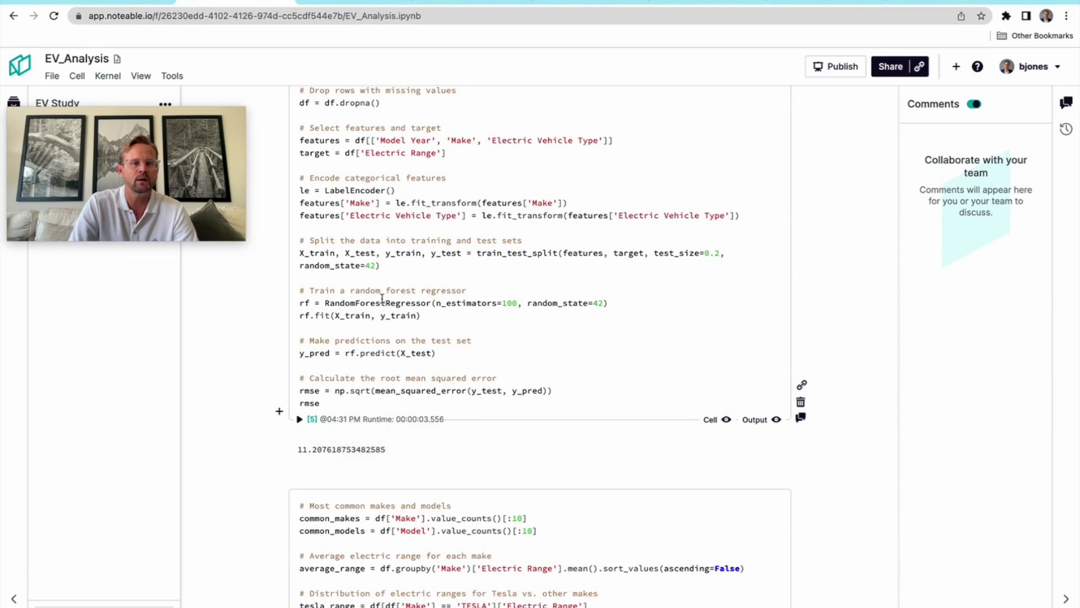
pyautogui.scroll(-4, 444, 332)
pyautogui.scroll(-2, 382, 308)
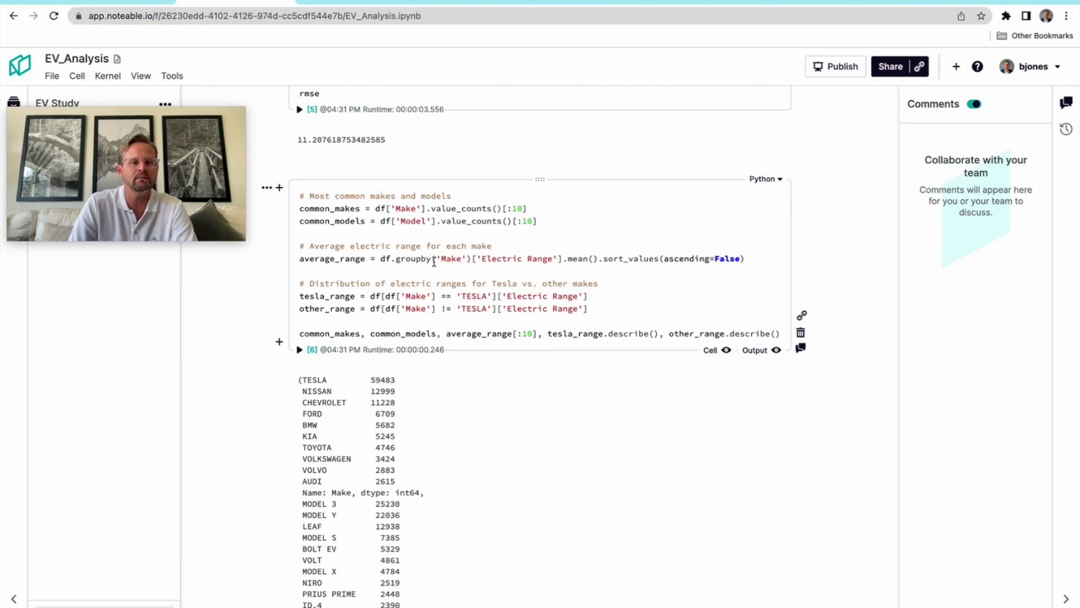
pyautogui.scroll(-2, 403, 207)
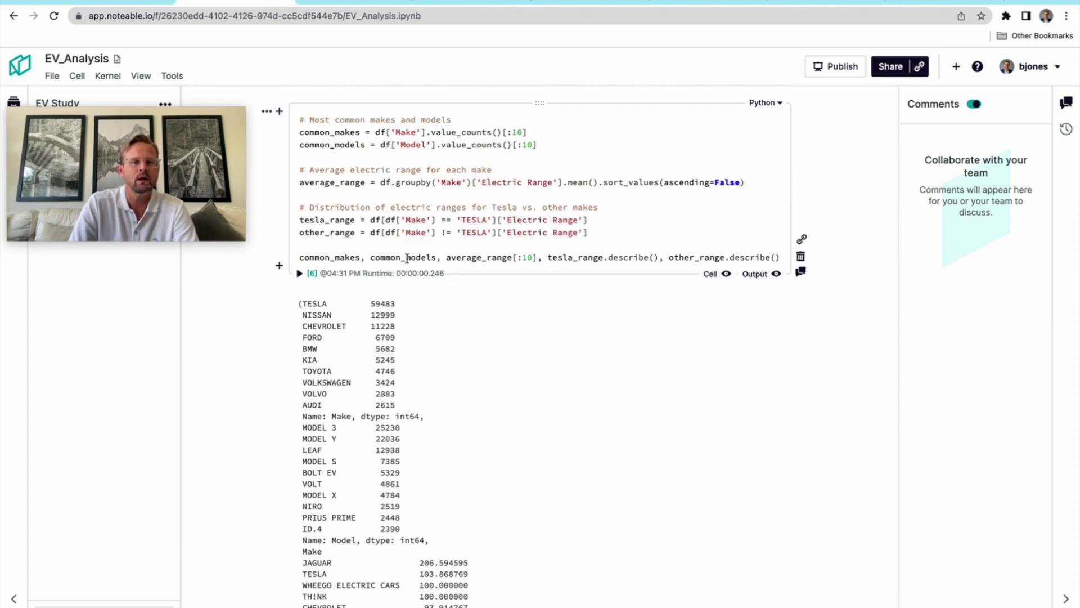
pyautogui.scroll(-7, 484, 280)
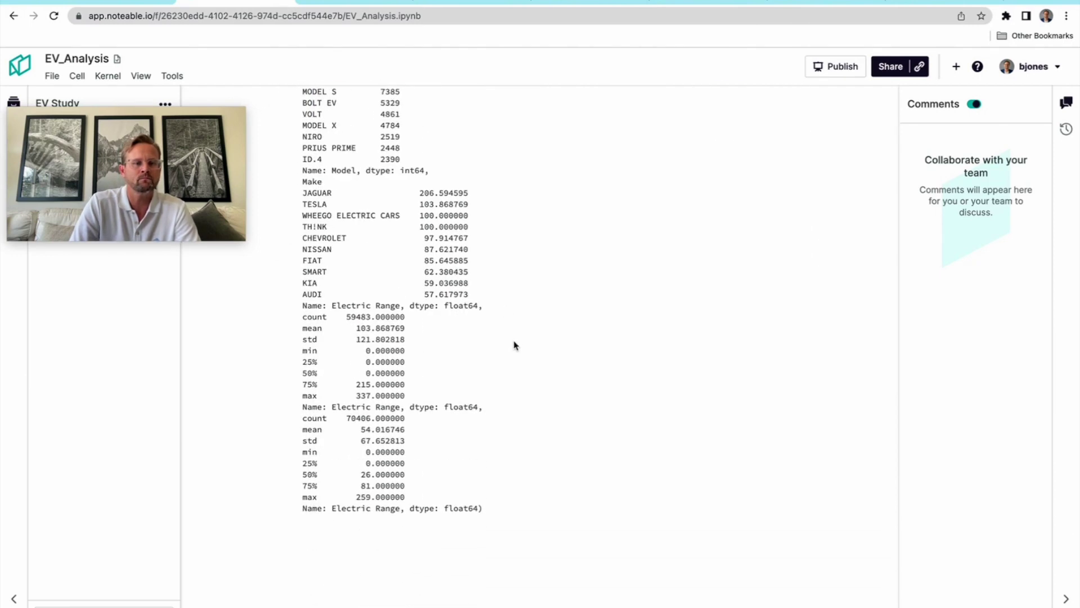
pyautogui.scroll(4, 509, 344)
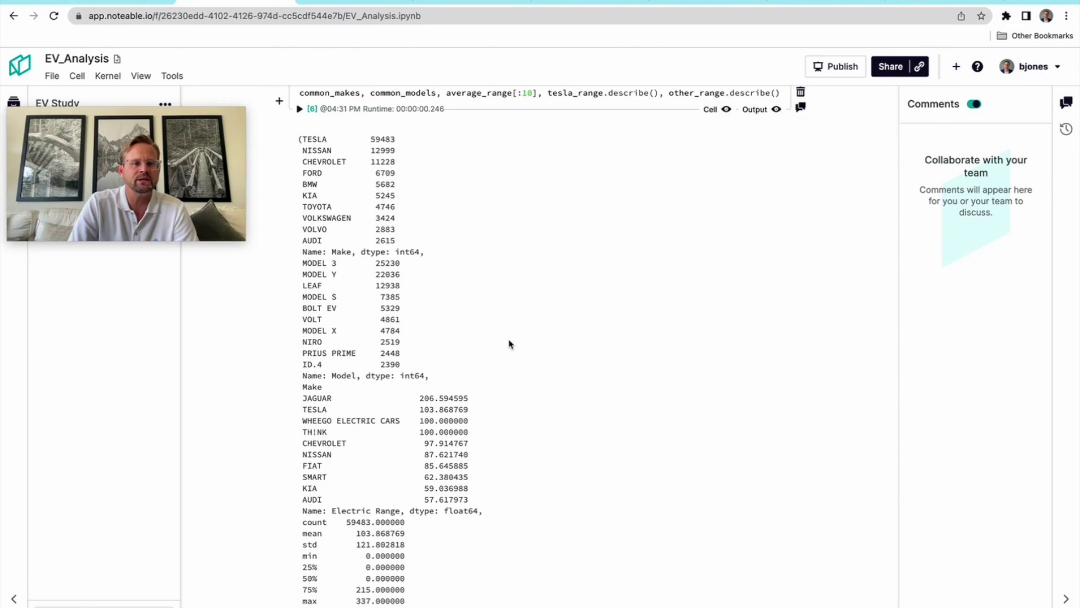
pyautogui.scroll(20, 510, 344)
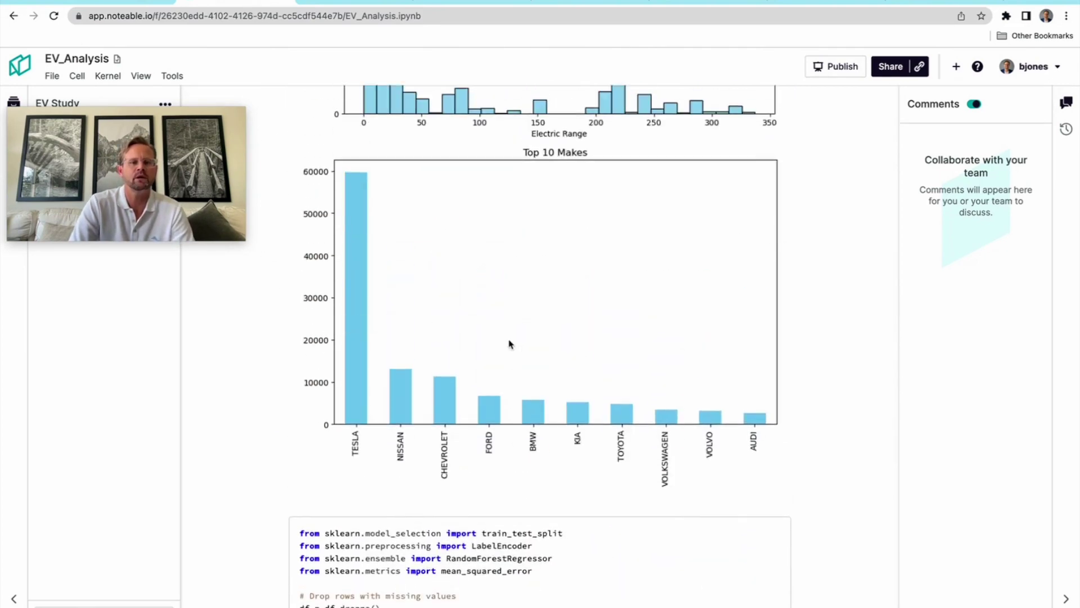
# Highlight the plotting code for the Top 10 Makes and Model Year charts
pyautogui.scroll(-4, 510, 344)
pyautogui.scroll(15, 564, 304)
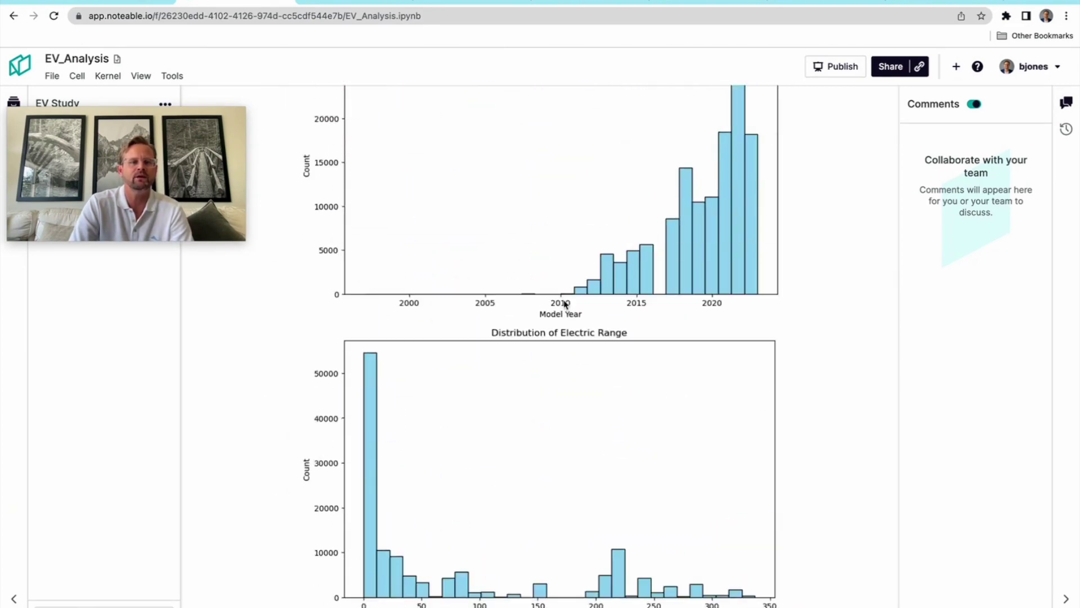
pyautogui.scroll(7, 564, 304)
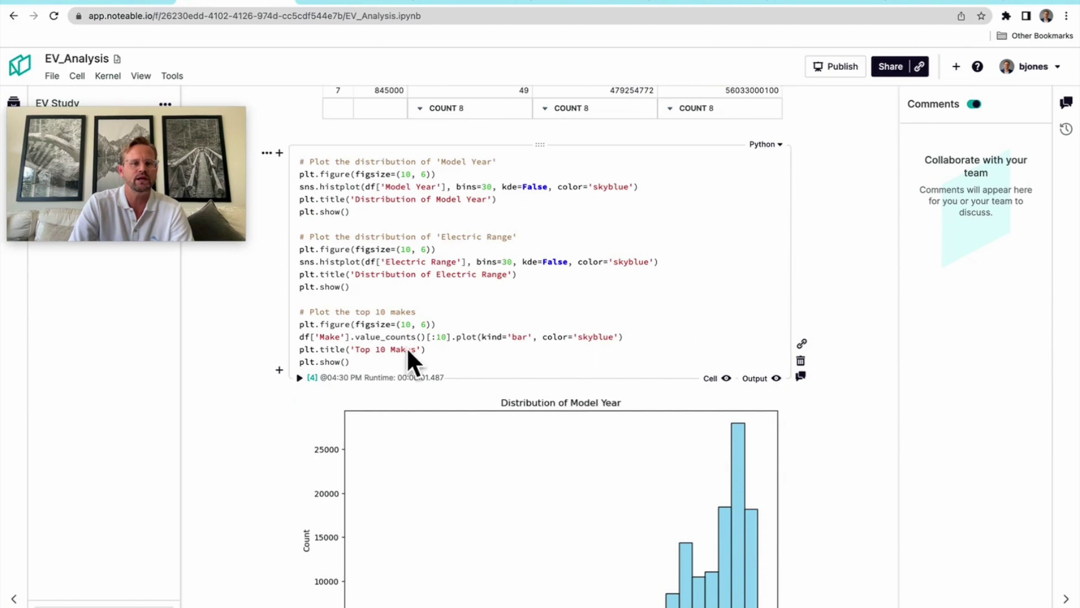
pyautogui.moveTo(298, 312); pyautogui.dragTo(395, 359)
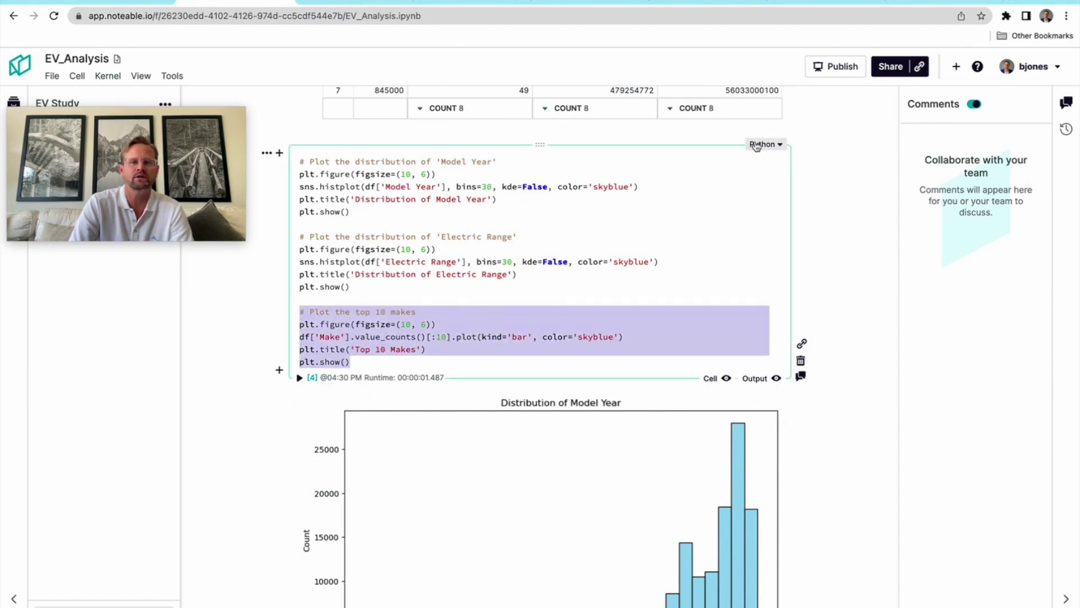
pyautogui.moveTo(388, 366); pyautogui.dragTo(367, 358)
# Scroll down to the range statistics output, then return to the ChatGPT conversation
pyautogui.scroll(-3, 394, 360)
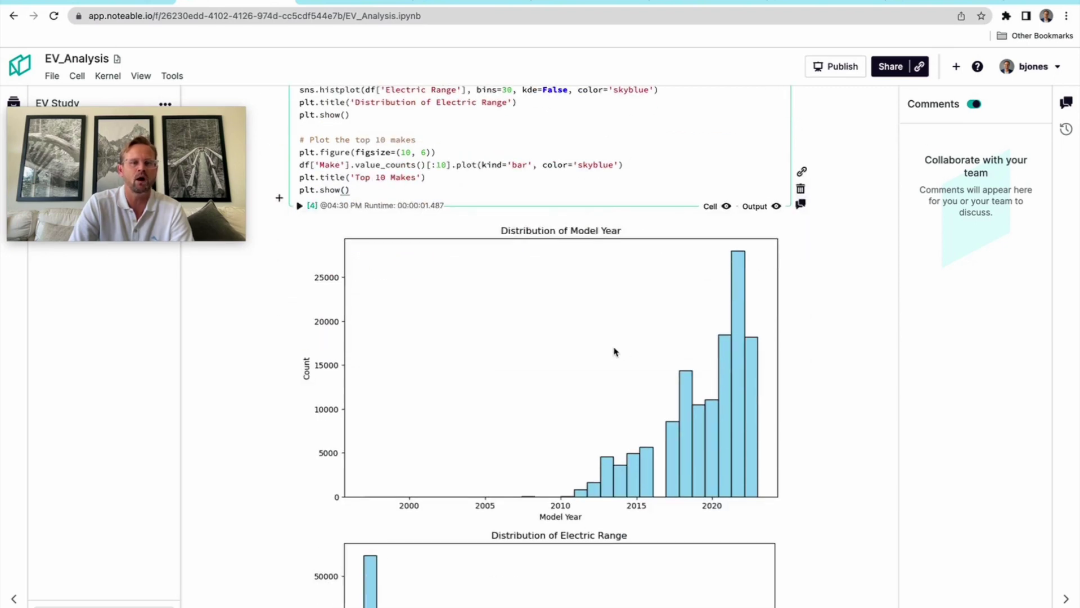
pyautogui.scroll(-15, 527, 460)
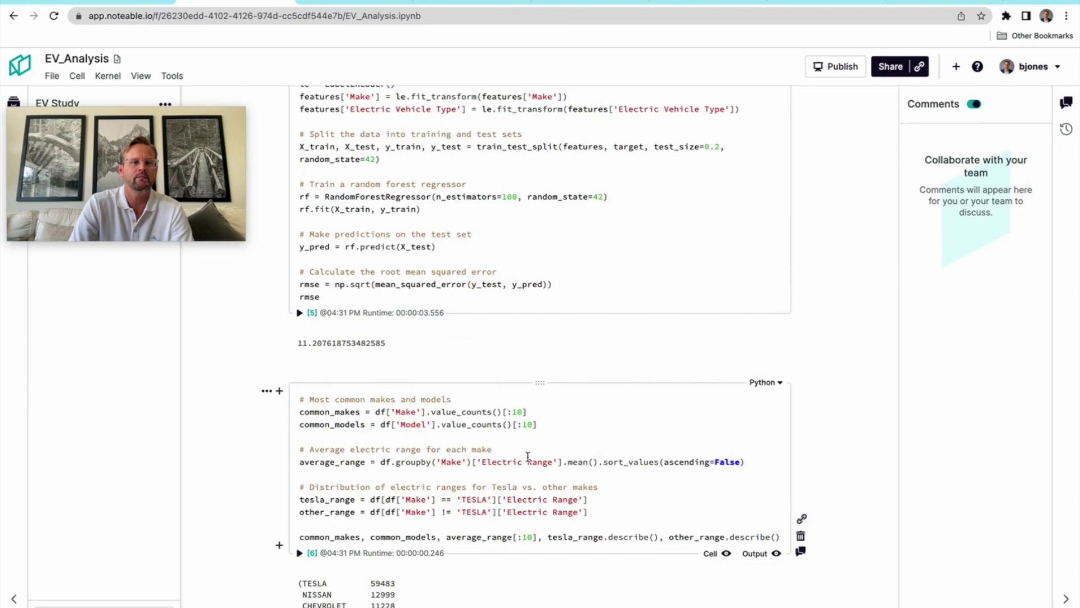
pyautogui.scroll(-5, 523, 458)
pyautogui.scroll(-7, 410, 338)
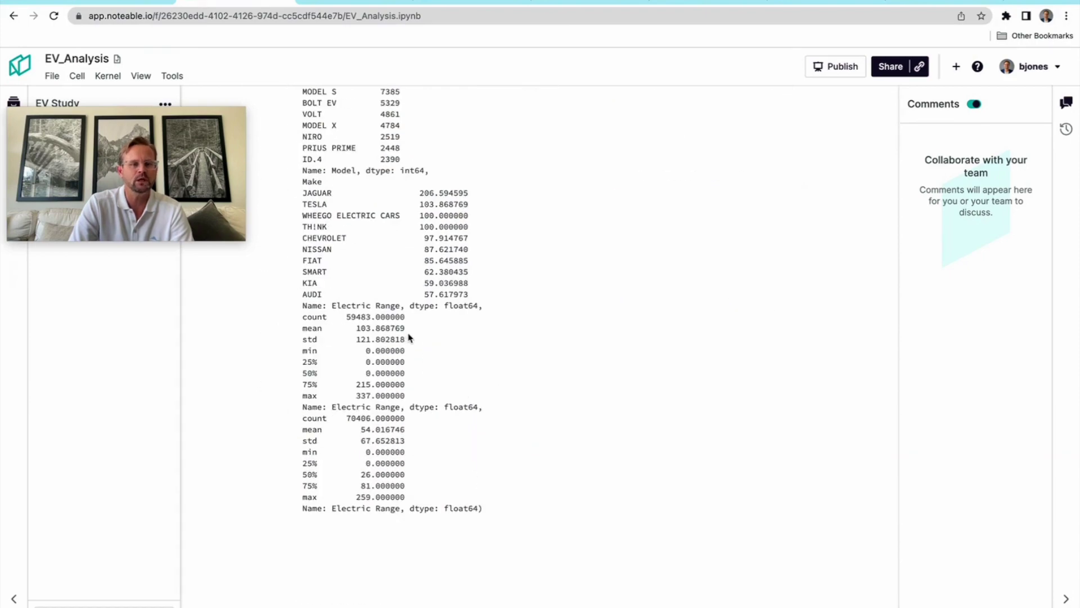
pyautogui.click(107, 3)
pyautogui.scroll(-8, 612, 508)
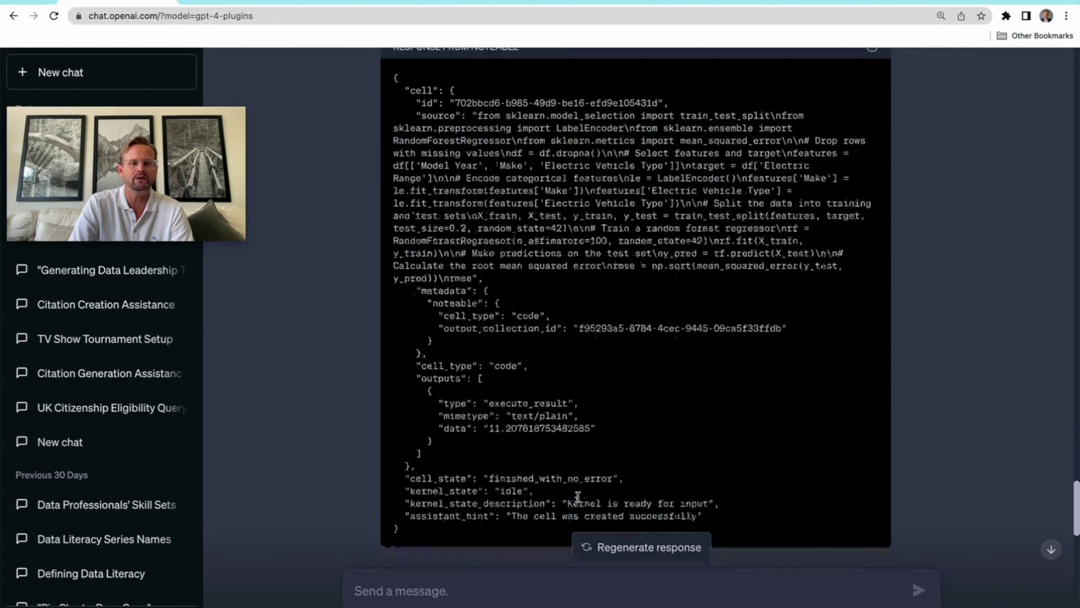
# Highlight the reply's findings on popular models and electric range
pyautogui.scroll(-15, 578, 496)
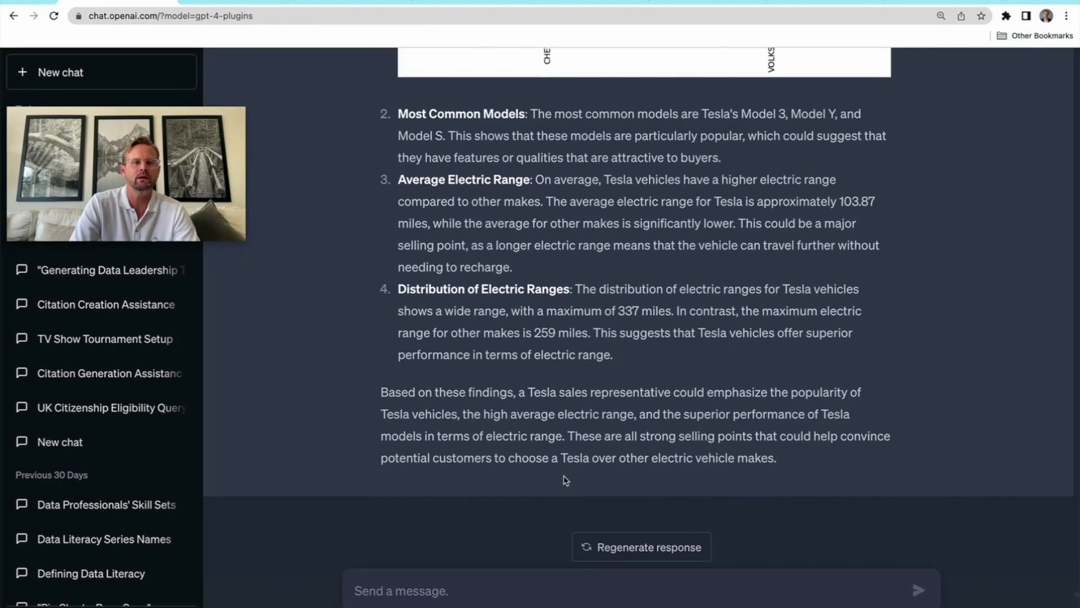
pyautogui.scroll(2, 490, 355)
pyautogui.scroll(1, 461, 262)
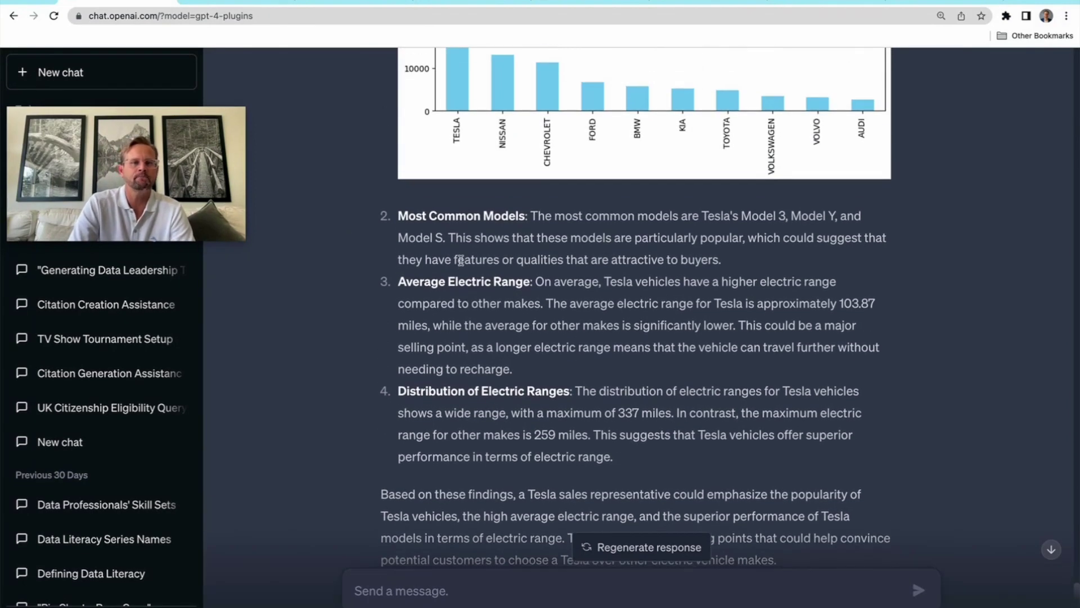
pyautogui.scroll(-3, 397, 203)
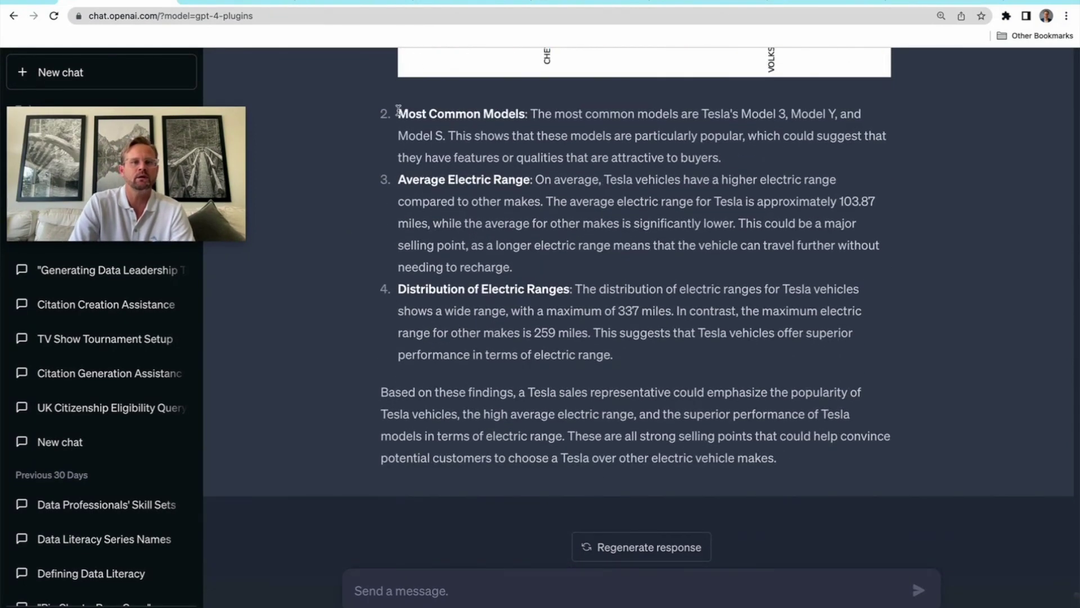
pyautogui.moveTo(399, 110); pyautogui.dragTo(572, 335)
pyautogui.click(493, 393)
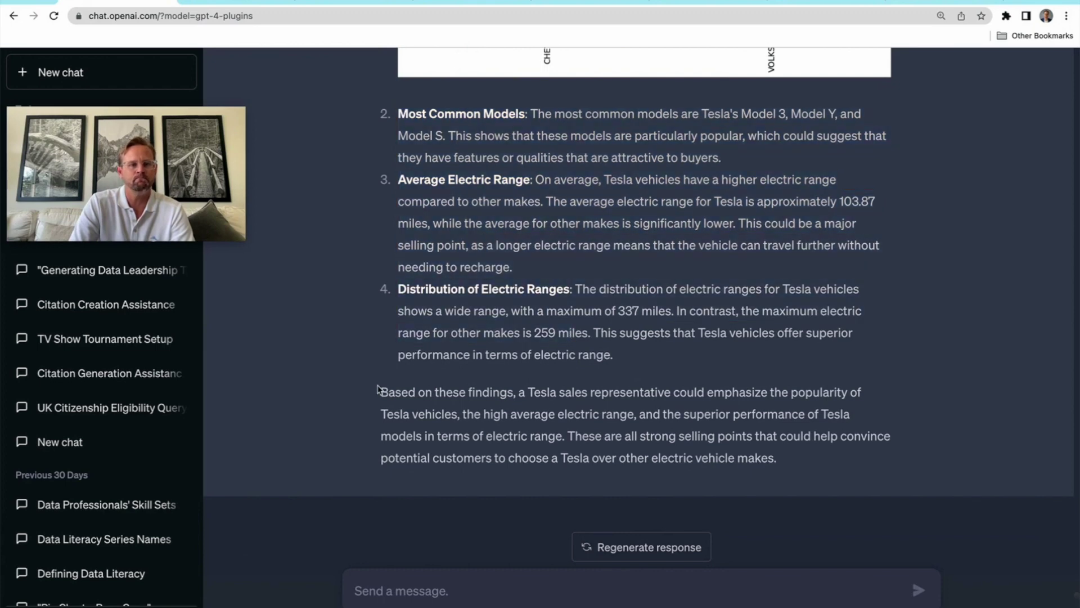
# Highlight the Tesla recommendations on popularity, 103.87-mile average range and 337-mile maximum range
pyautogui.moveTo(379, 392); pyautogui.dragTo(816, 484)
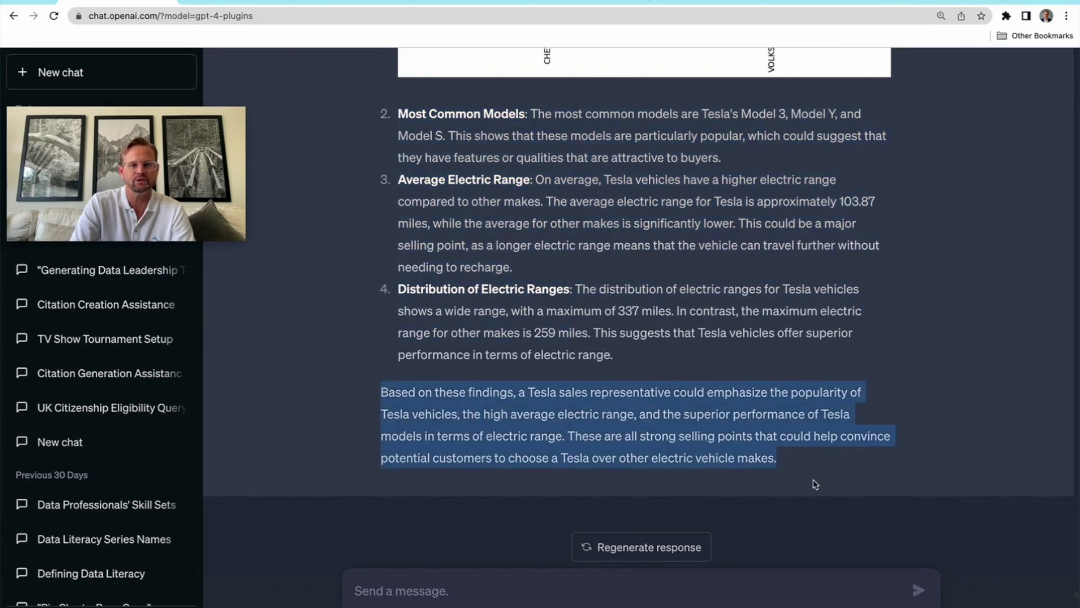
pyautogui.click(802, 468)
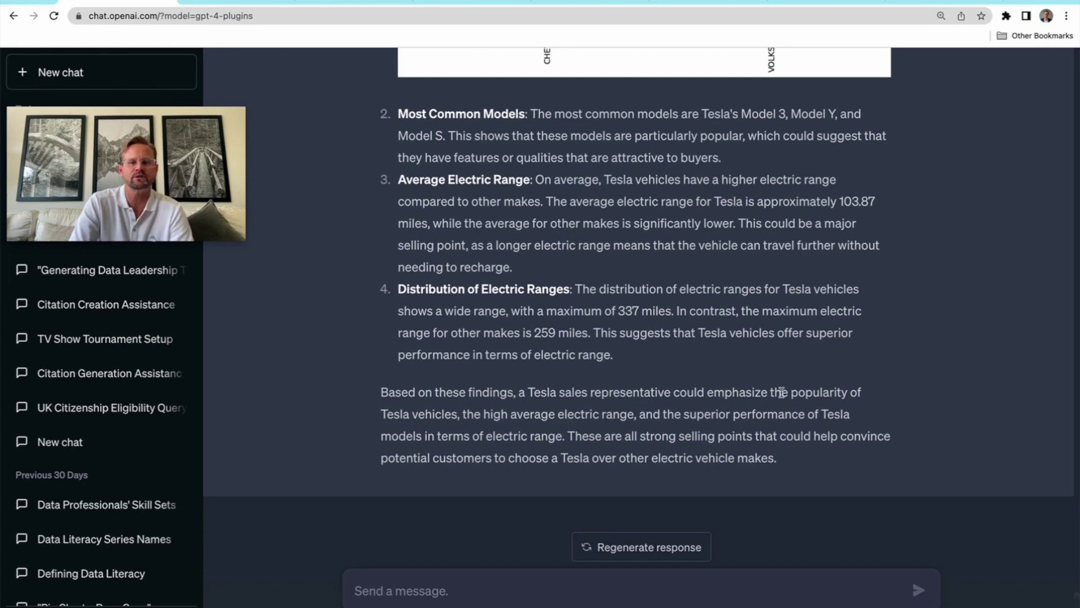
pyautogui.moveTo(383, 392); pyautogui.dragTo(565, 433)
pyautogui.click(459, 412)
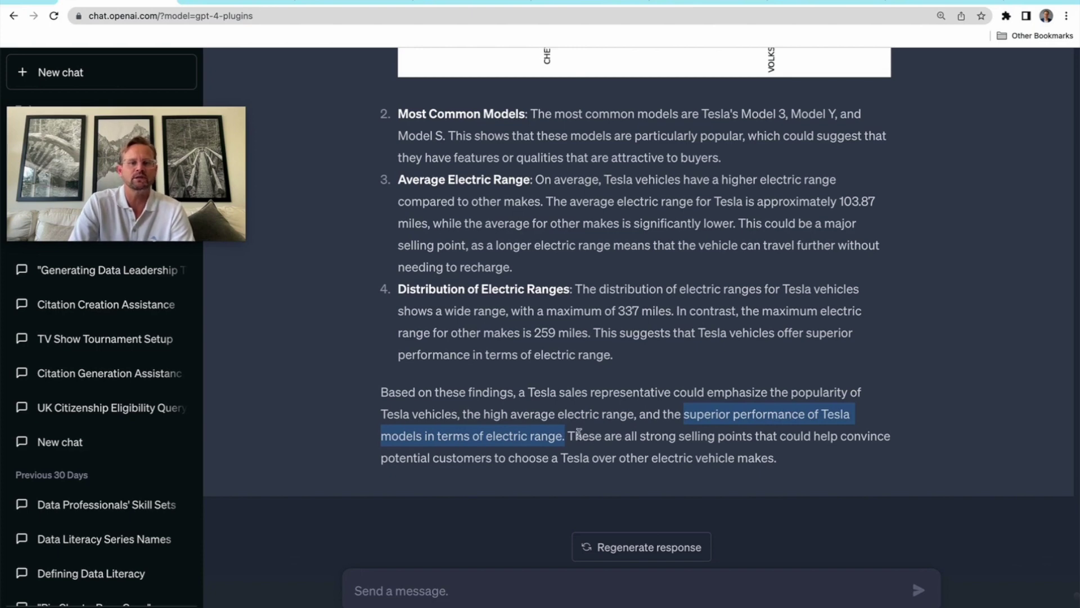
pyautogui.click(571, 434)
pyautogui.moveTo(569, 434); pyautogui.dragTo(827, 480)
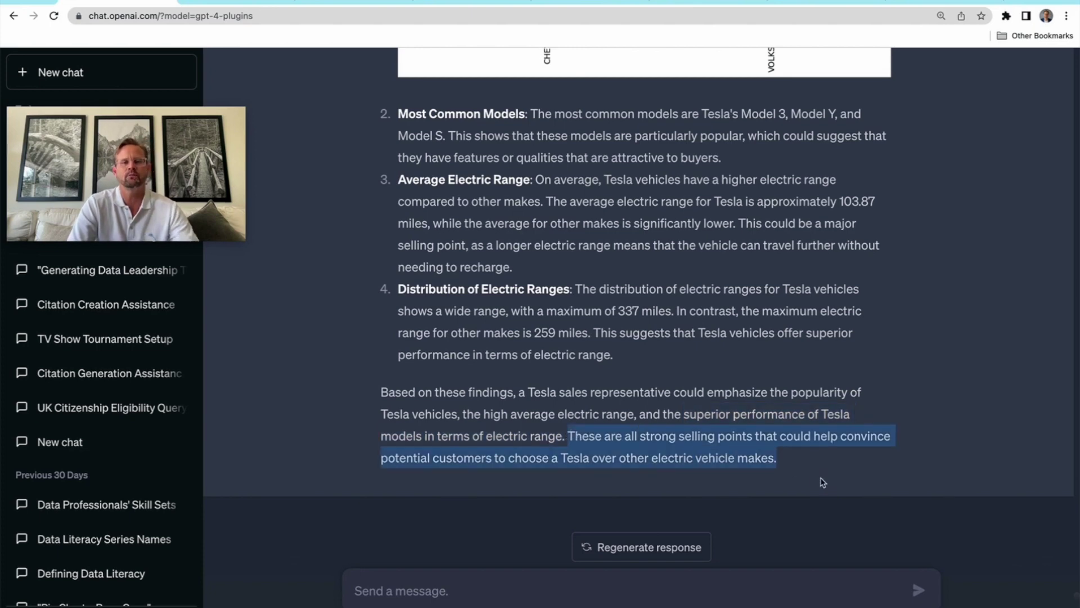
pyautogui.scroll(10, 678, 407)
pyautogui.scroll(-8, 682, 415)
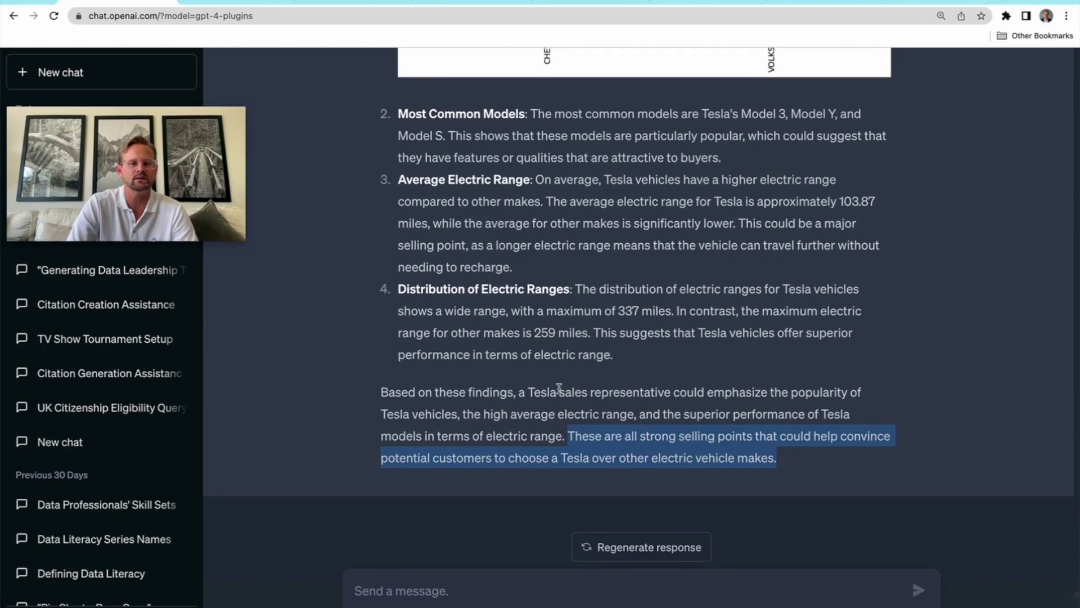
pyautogui.click(790, 463)
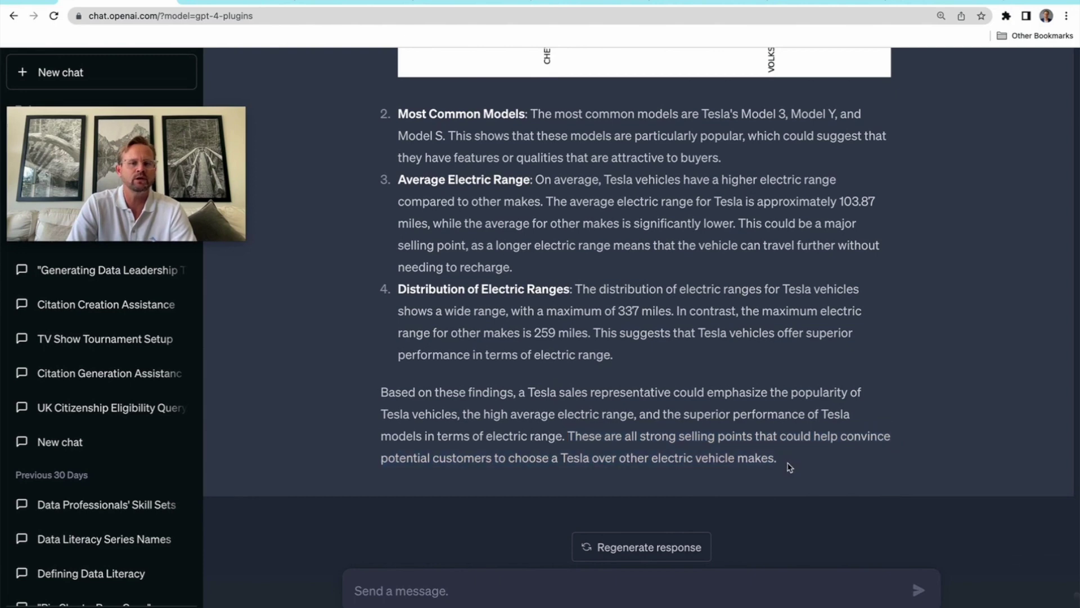
# Switch to the EV_Analysis notebook and scroll up toward its introduction
pyautogui.click(236, 2)
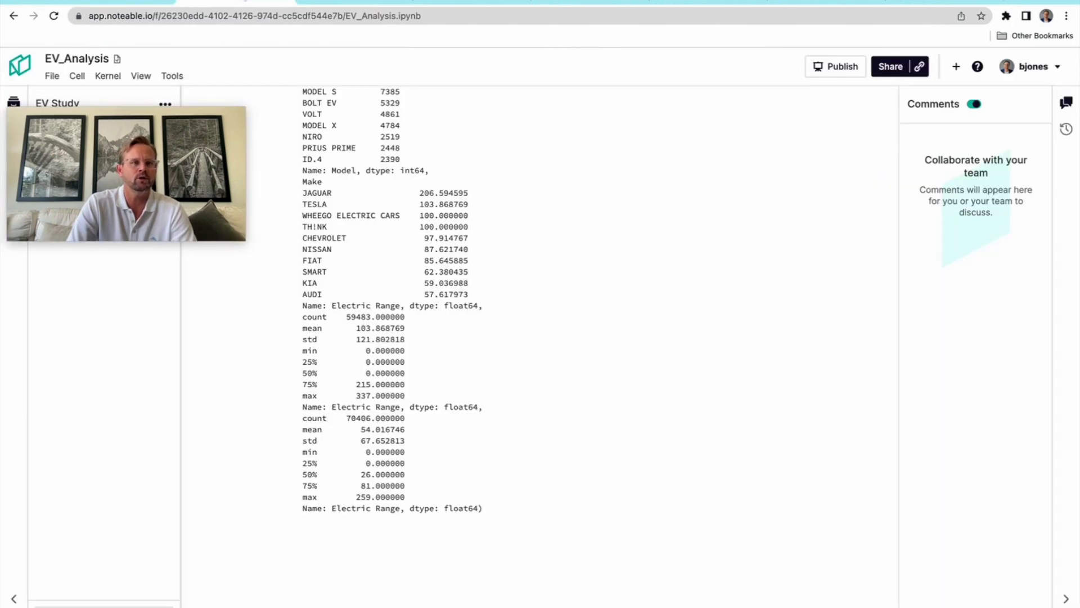
pyautogui.scroll(20, 500, 326)
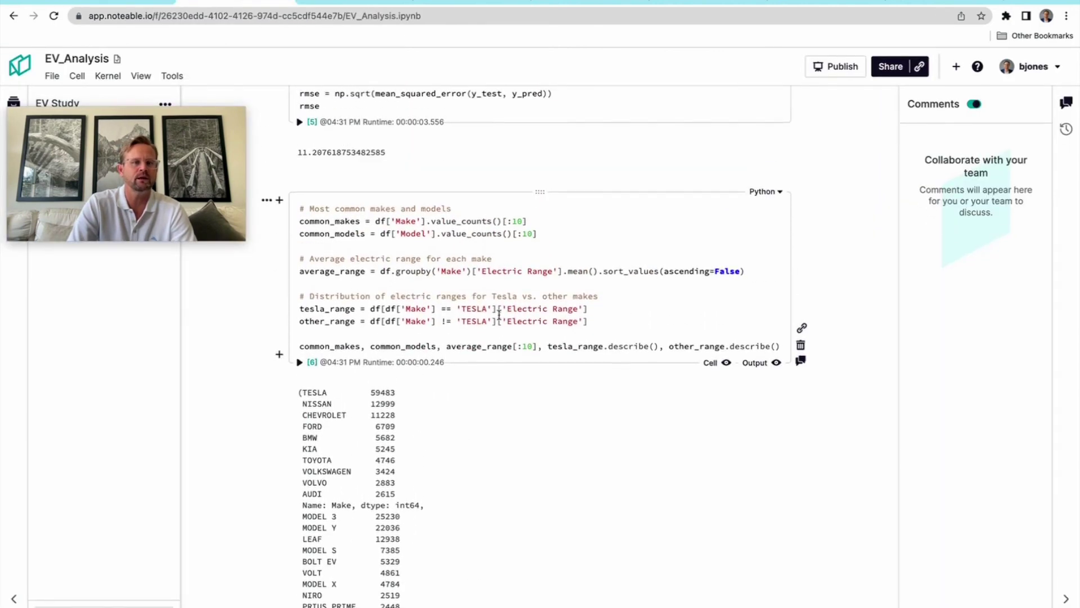
pyautogui.scroll(20, 555, 285)
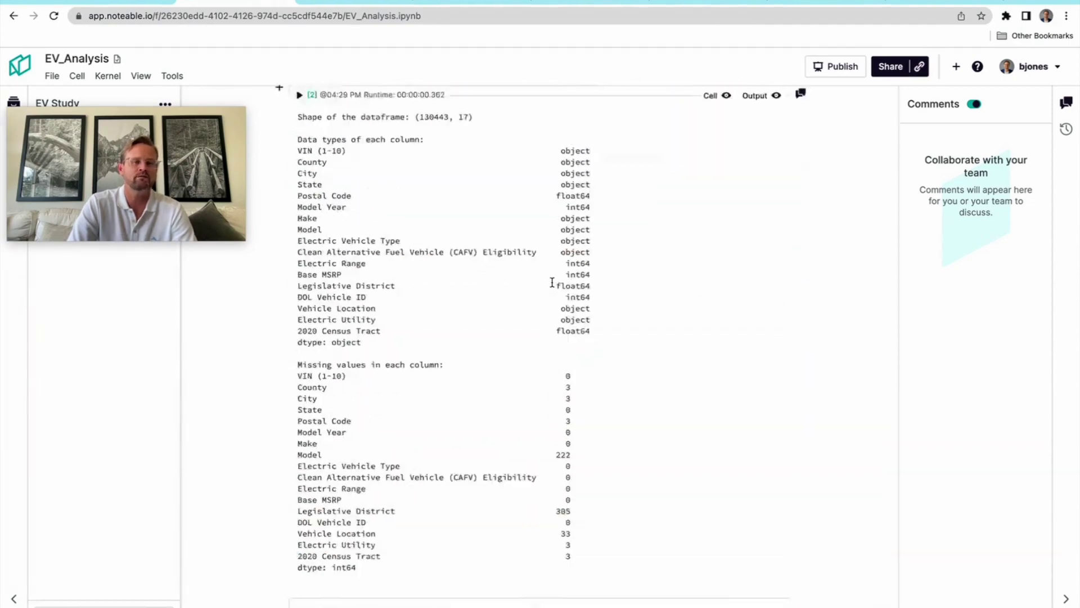
# Recheck the original ChatGPT prompt, then return to the notebook's Electric Vehicle Data Analysis overview
pyautogui.click(115, 2)
pyautogui.scroll(10, 546, 396)
pyautogui.scroll(20, 545, 396)
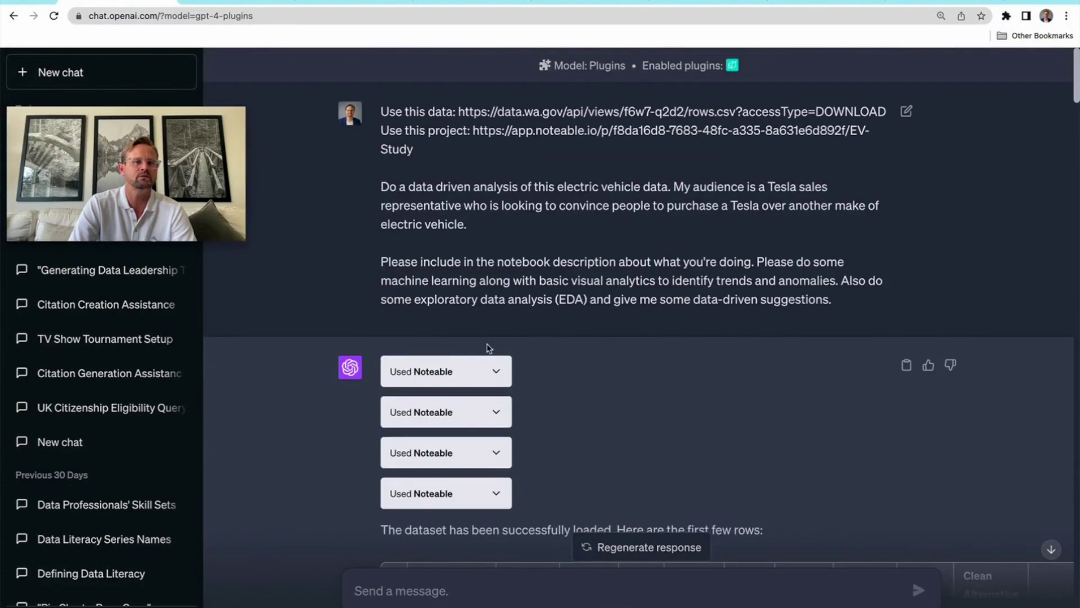
pyautogui.scroll(-20, 501, 374)
pyautogui.scroll(-20, 505, 376)
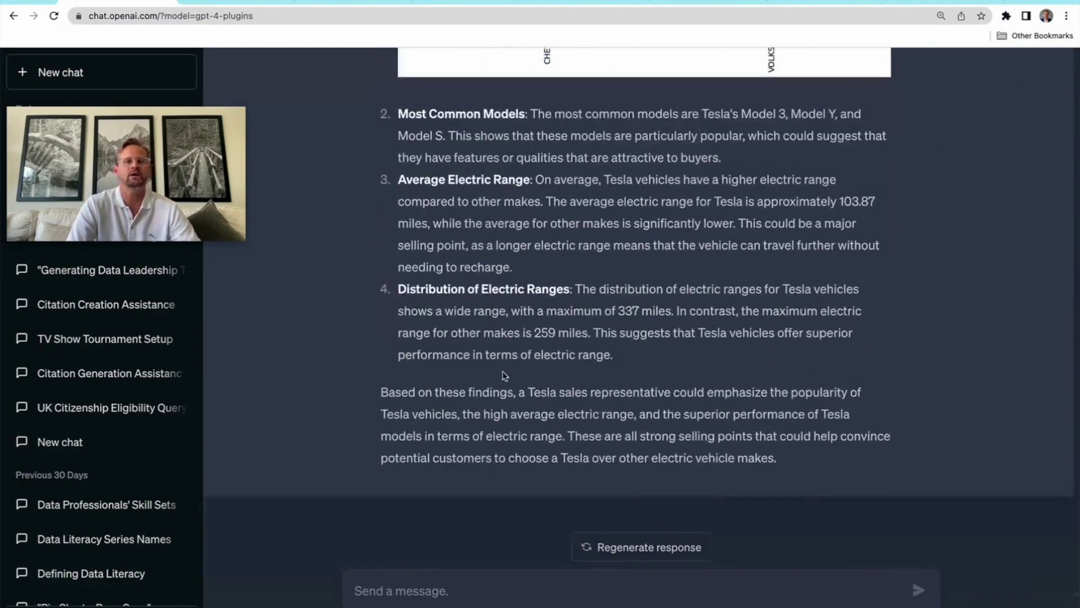
pyautogui.click(346, 3)
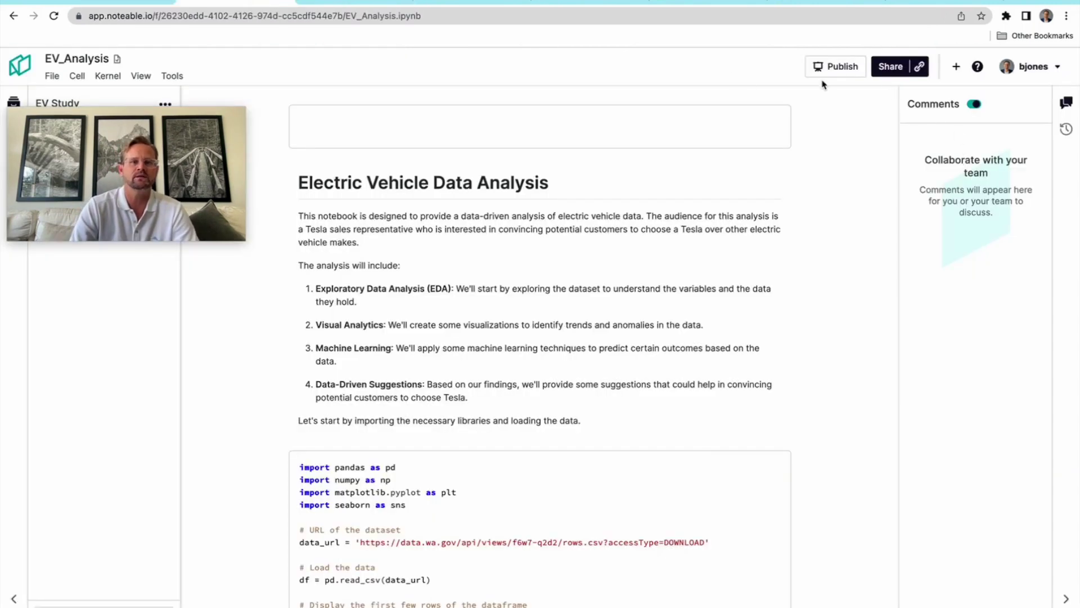